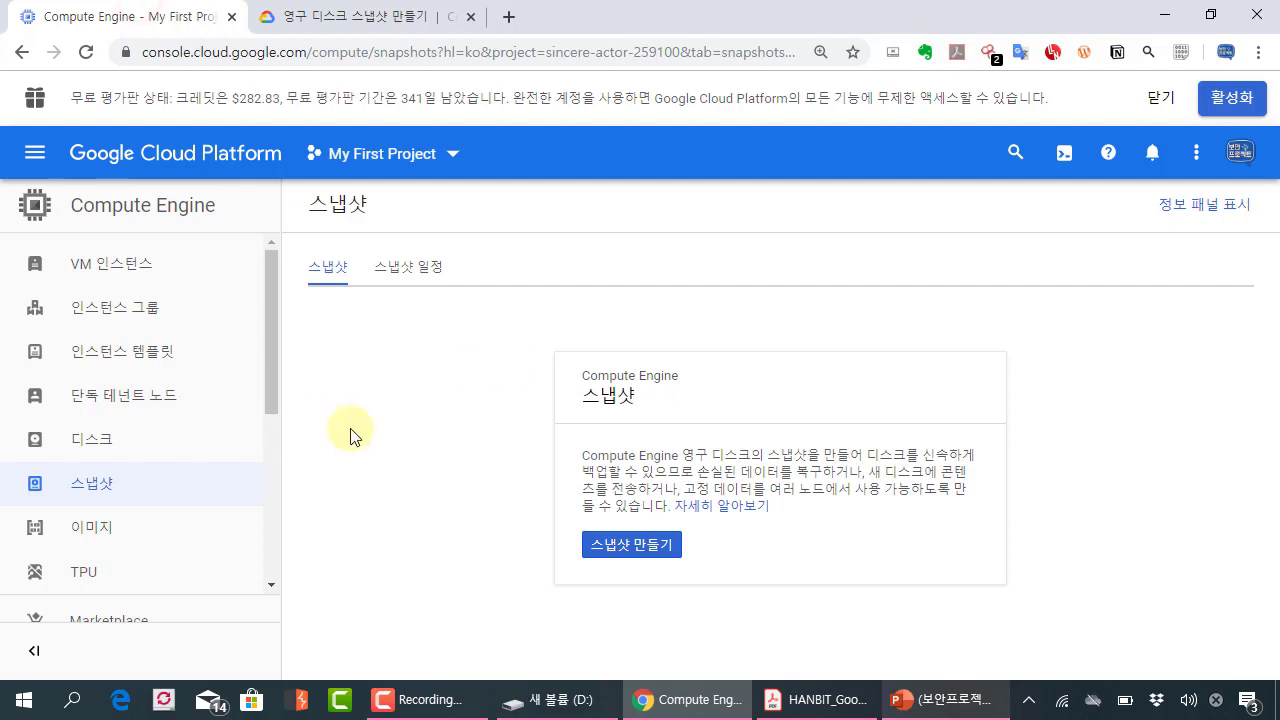
# Start creating a snapshot, enter the description "2019년 12월 9일 운영까지", and open the source disk choices.
pyautogui.click(413, 455)
pyautogui.click(655, 550)
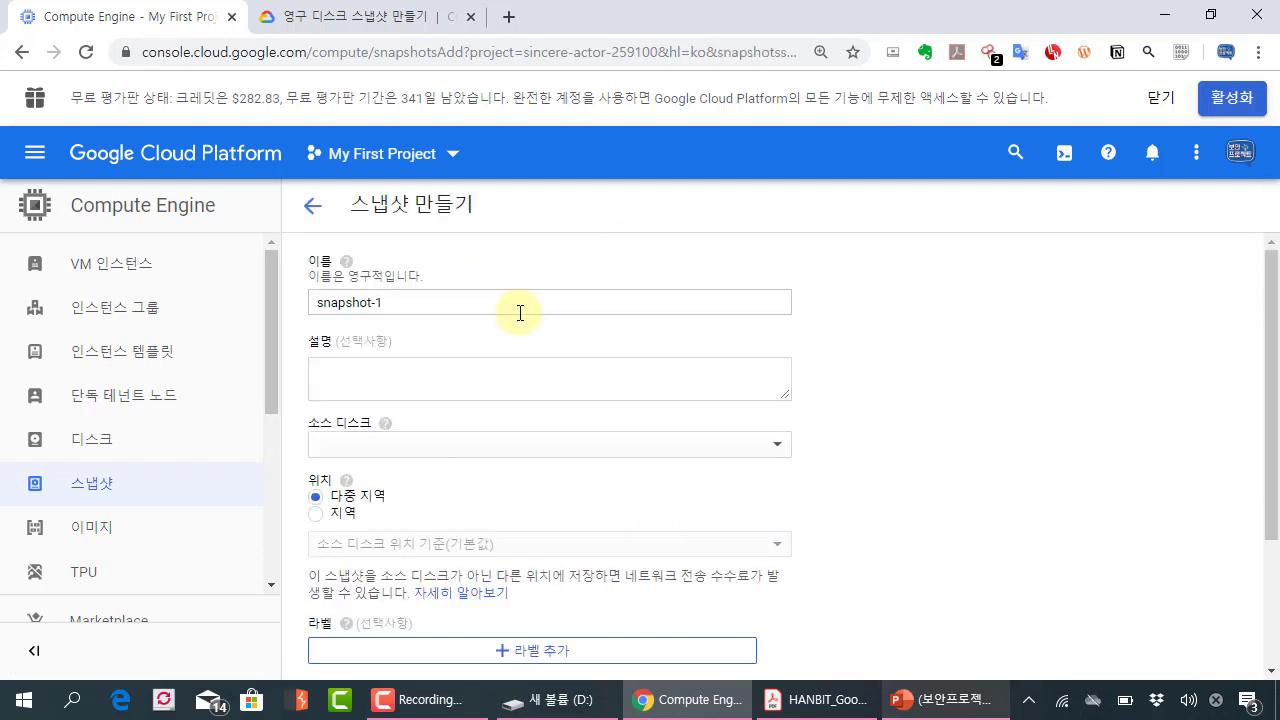
pyautogui.click(480, 305)
pyautogui.click(980, 408)
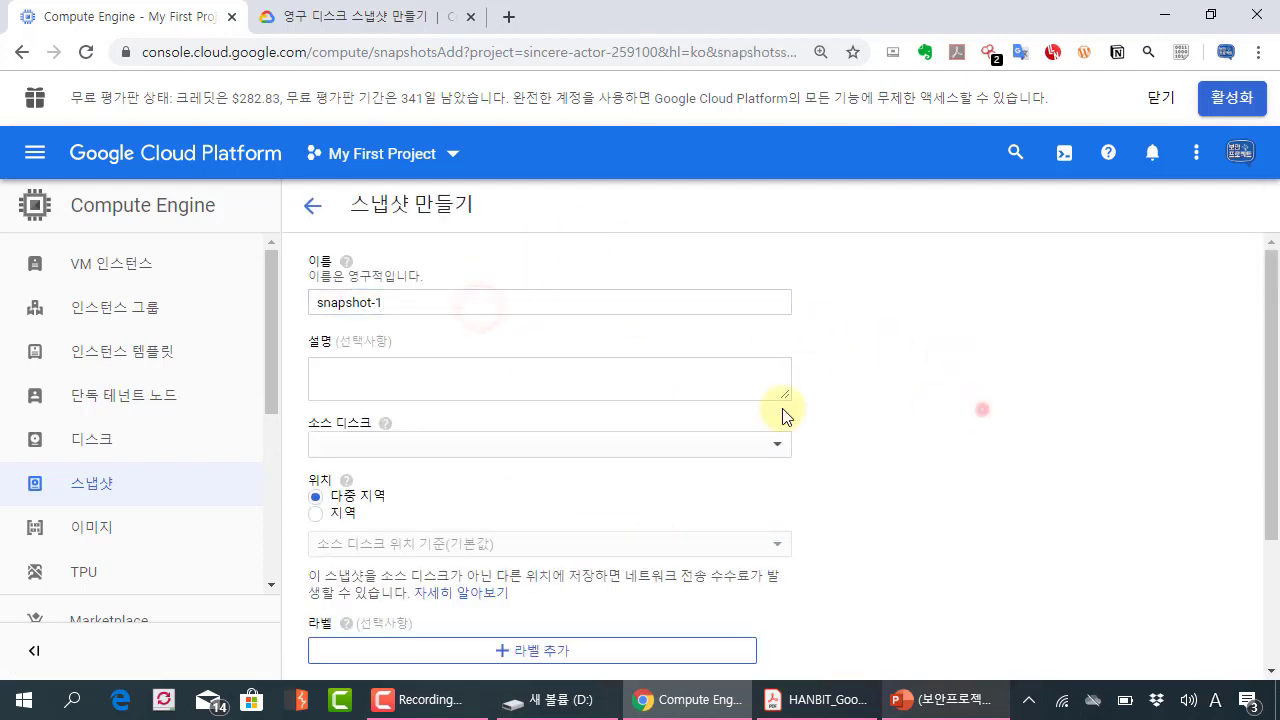
pyautogui.click(458, 385)
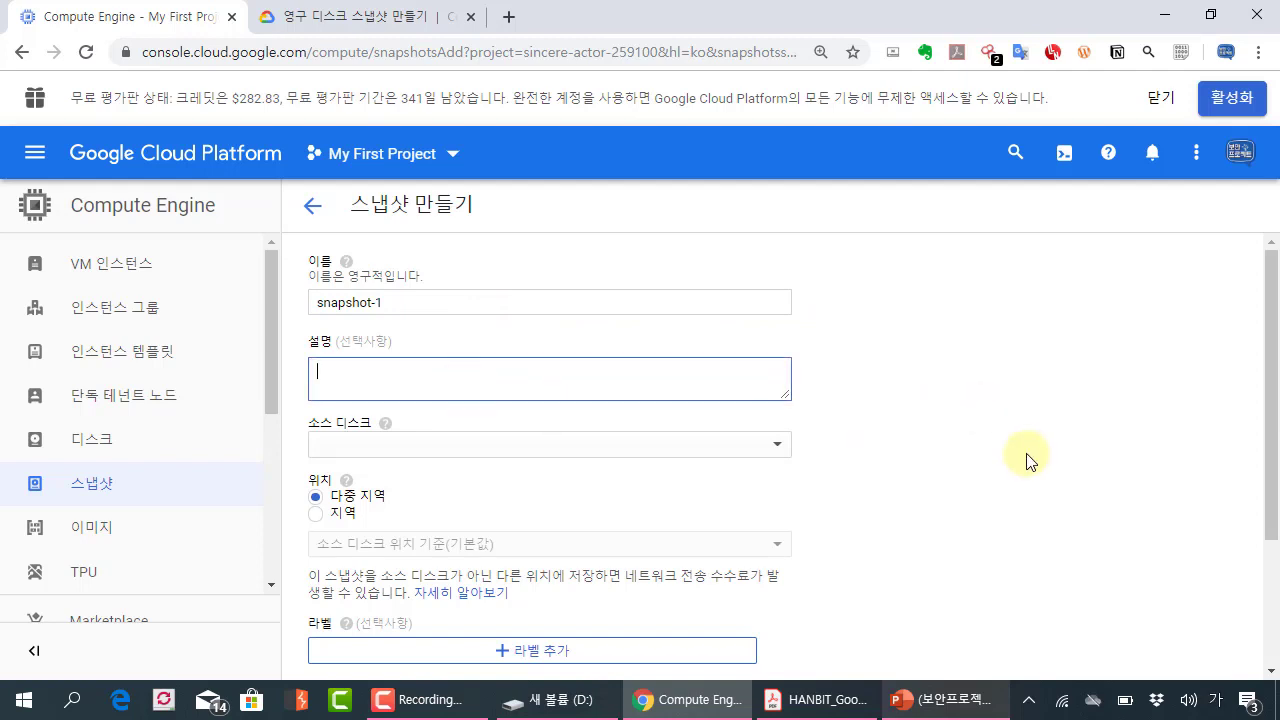
pyautogui.write('2019년 12월 9일 운영까지')
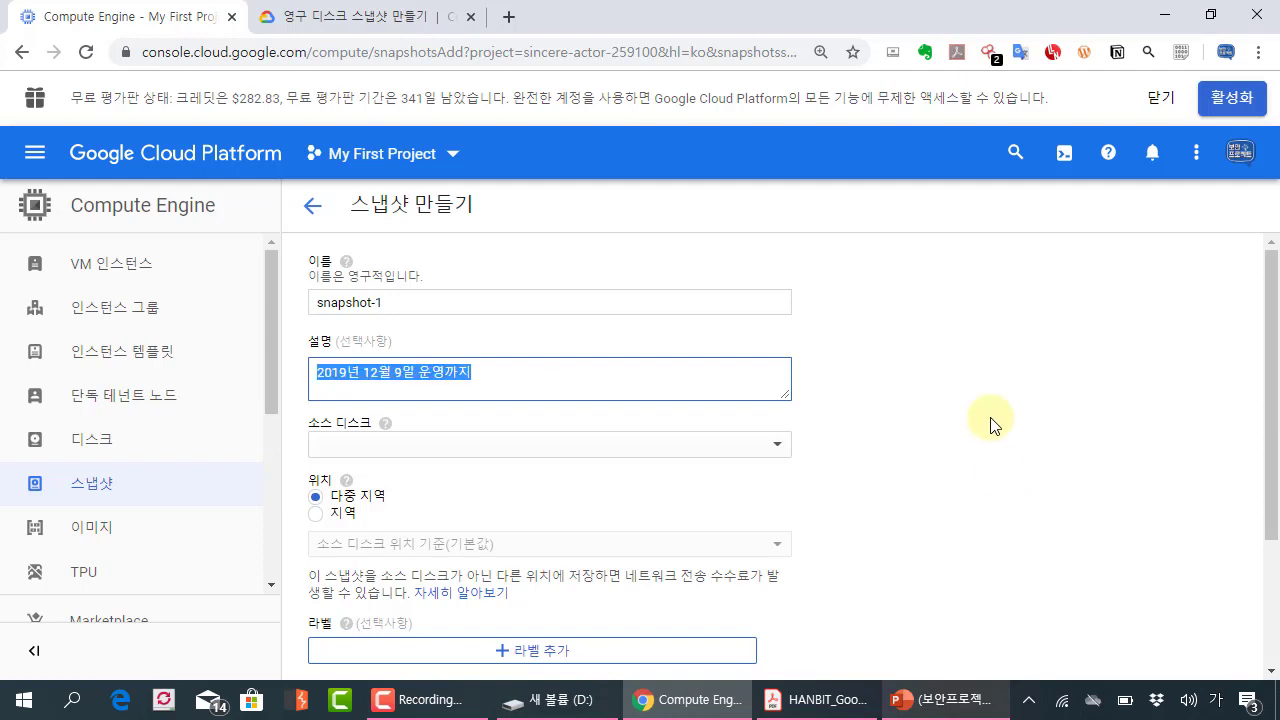
pyautogui.click(991, 423)
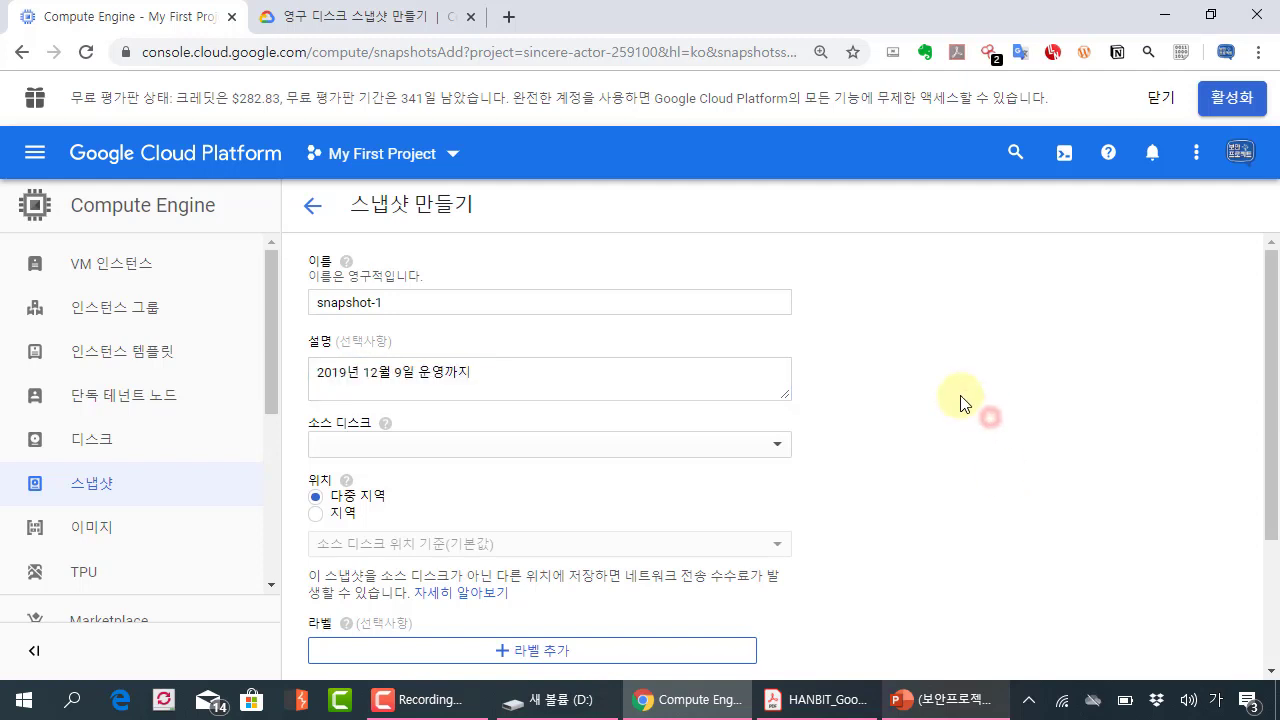
pyautogui.scroll(-1, 563, 429)
pyautogui.click(545, 343)
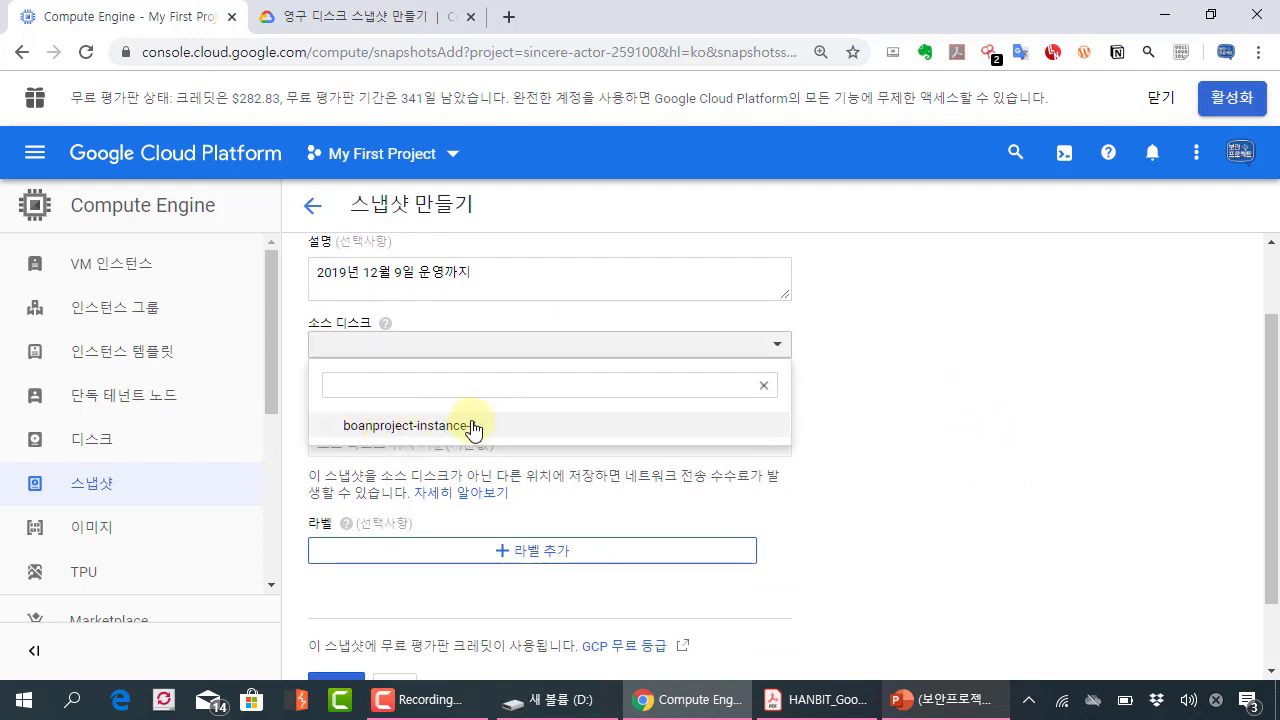
pyautogui.moveTo(273, 297)
pyautogui.mouseDown()
pyautogui.moveTo(297, 326)
pyautogui.moveTo(851, 482)
pyautogui.mouseUp()
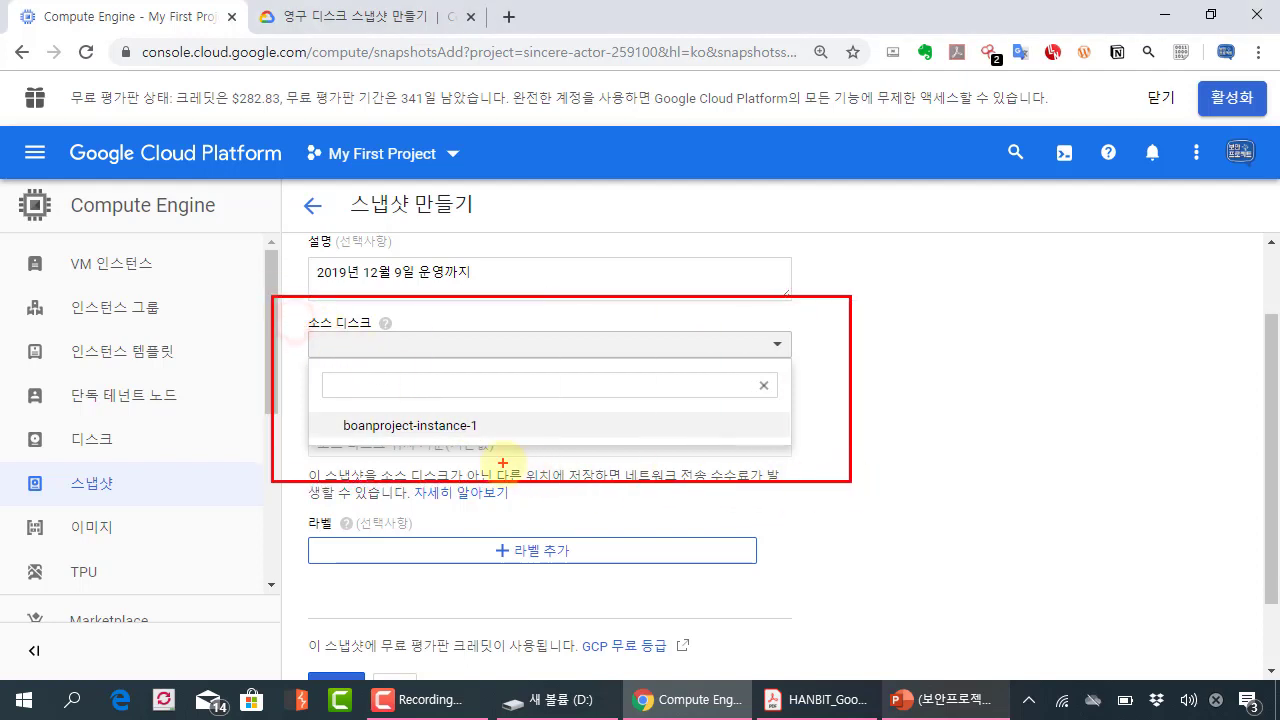
pyautogui.moveTo(486, 443)
pyautogui.mouseDown()
pyautogui.moveTo(330, 425)
pyautogui.moveTo(509, 394)
pyautogui.moveTo(480, 448)
pyautogui.mouseUp()
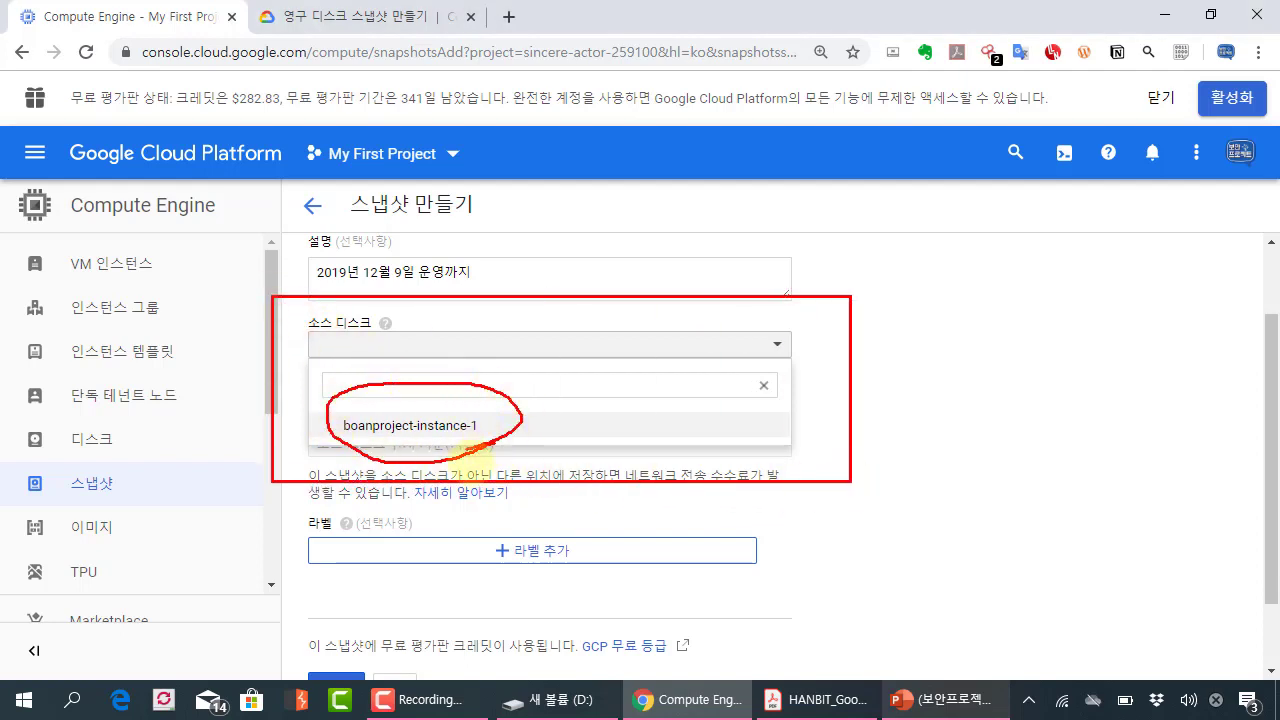
pyautogui.moveTo(569, 397); pyautogui.dragTo(520, 427)
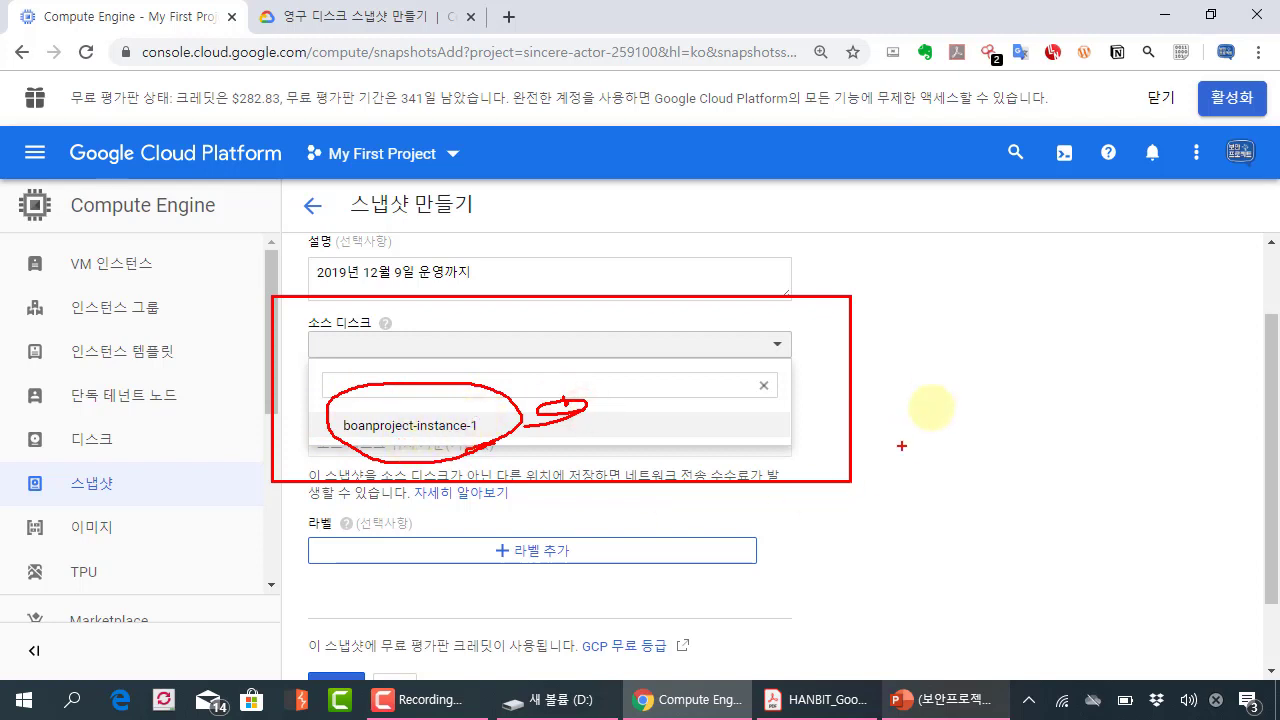
pyautogui.moveTo(932, 397); pyautogui.dragTo(934, 399)
pyautogui.moveTo(940, 357)
pyautogui.mouseDown()
pyautogui.moveTo(951, 409)
pyautogui.moveTo(1000, 395)
pyautogui.moveTo(1130, 402)
pyautogui.mouseUp()
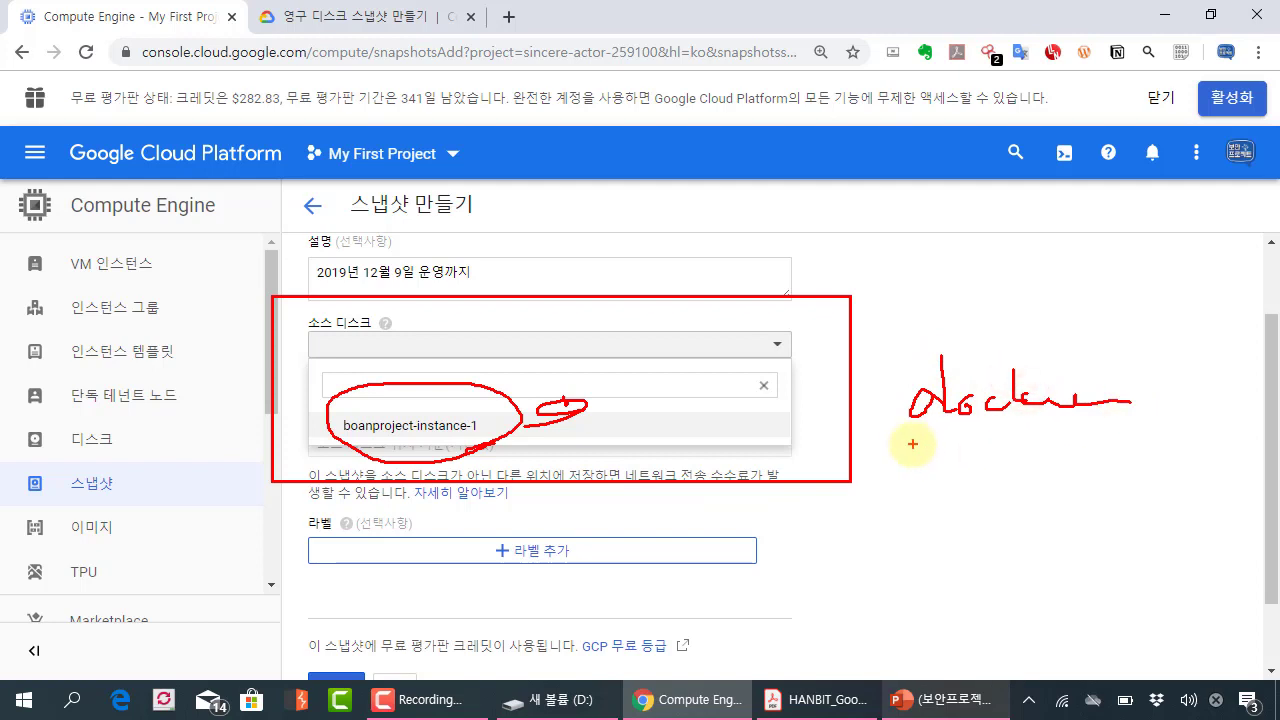
pyautogui.moveTo(905, 441)
pyautogui.mouseDown()
pyautogui.moveTo(1148, 441)
pyautogui.moveTo(963, 502)
pyautogui.moveTo(1110, 315)
pyautogui.mouseUp()
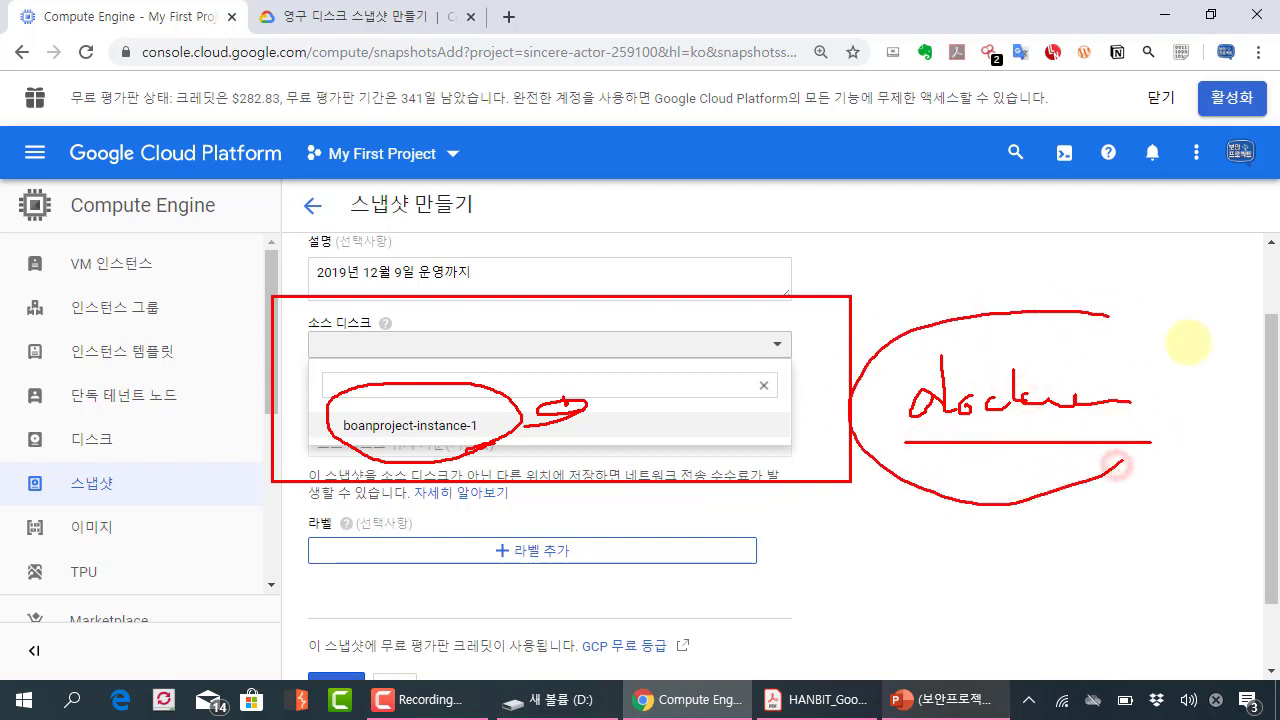
pyautogui.moveTo(1188, 343); pyautogui.dragTo(1063, 494)
pyautogui.moveTo(1143, 286); pyautogui.dragTo(1171, 303)
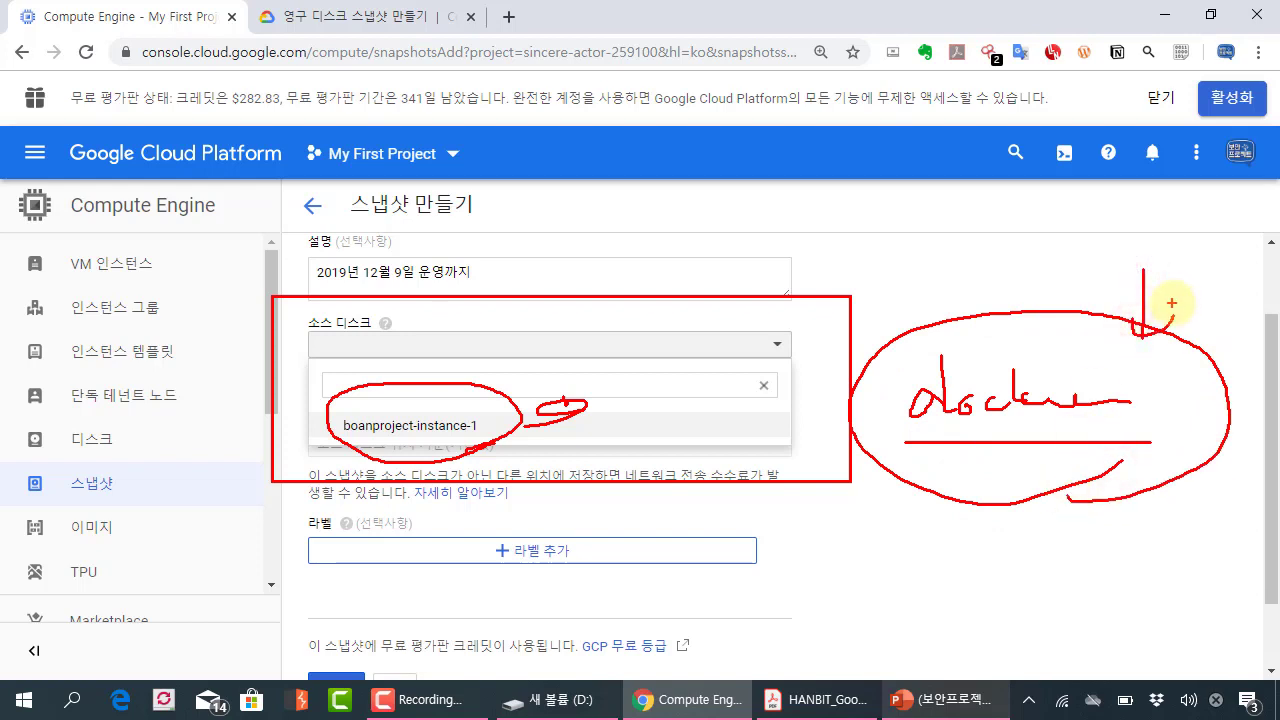
pyautogui.press('Escape')
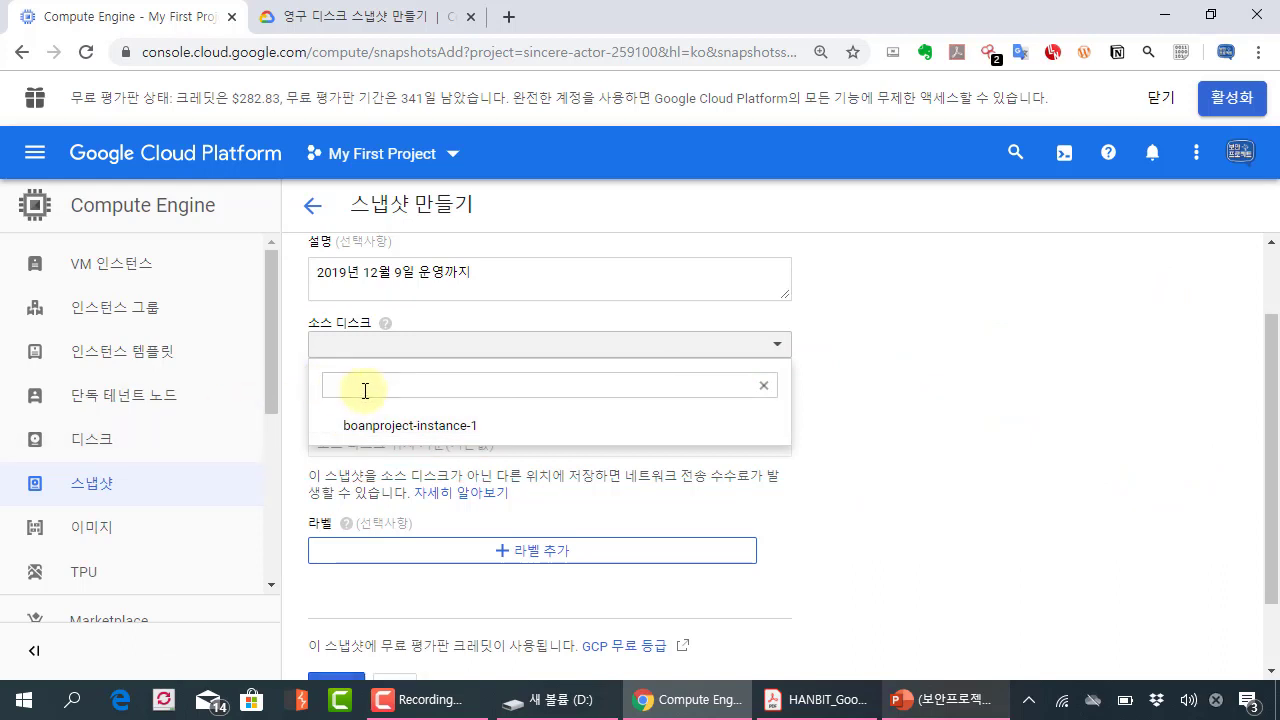
# Choose boanproject-instance-1 as the snapshot's source disk.
pyautogui.click(366, 390)
pyautogui.click(515, 428)
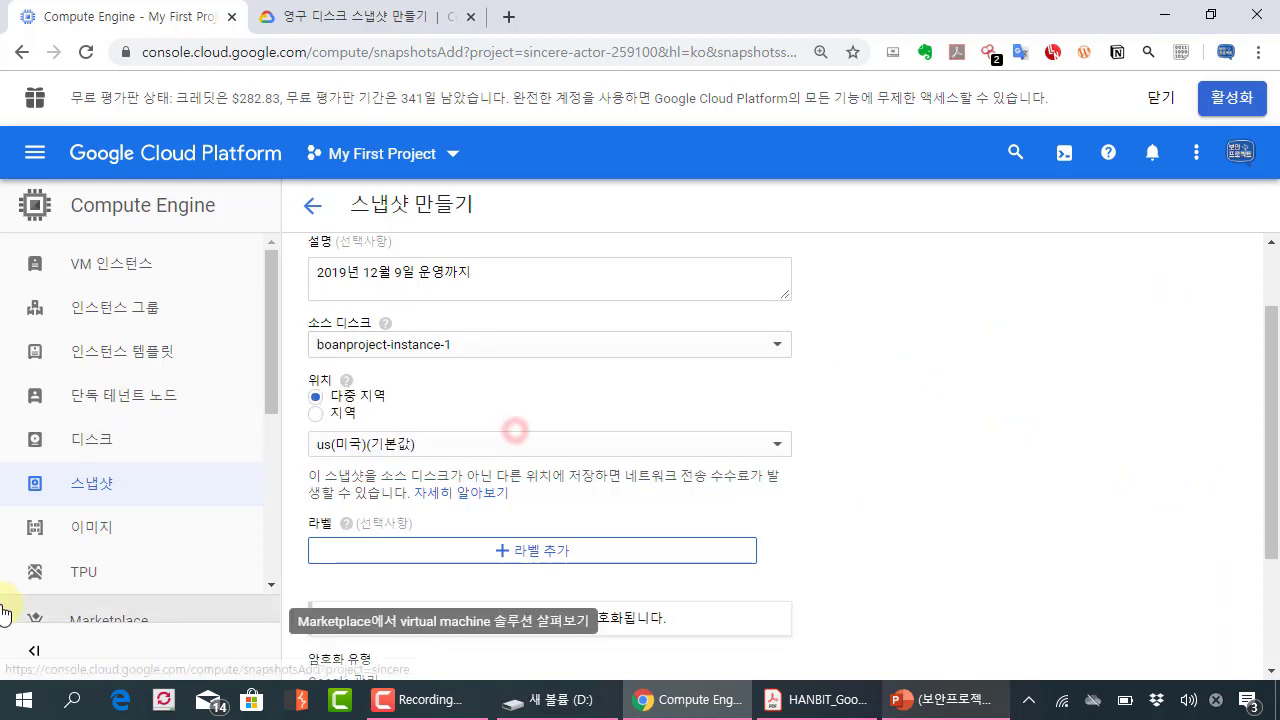
# Review the new snapshot's source disk, storage location, label and encryption settings.
pyautogui.scroll(-1, 792, 540)
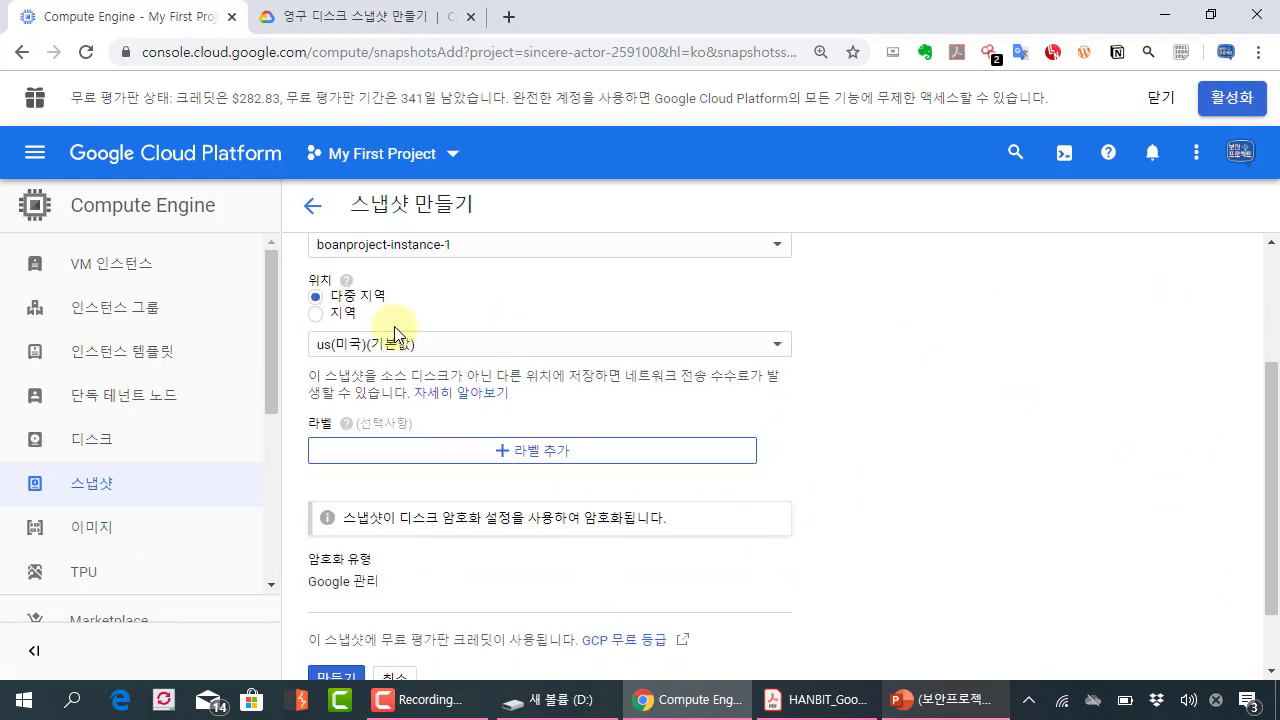
pyautogui.scroll(1, 571, 414)
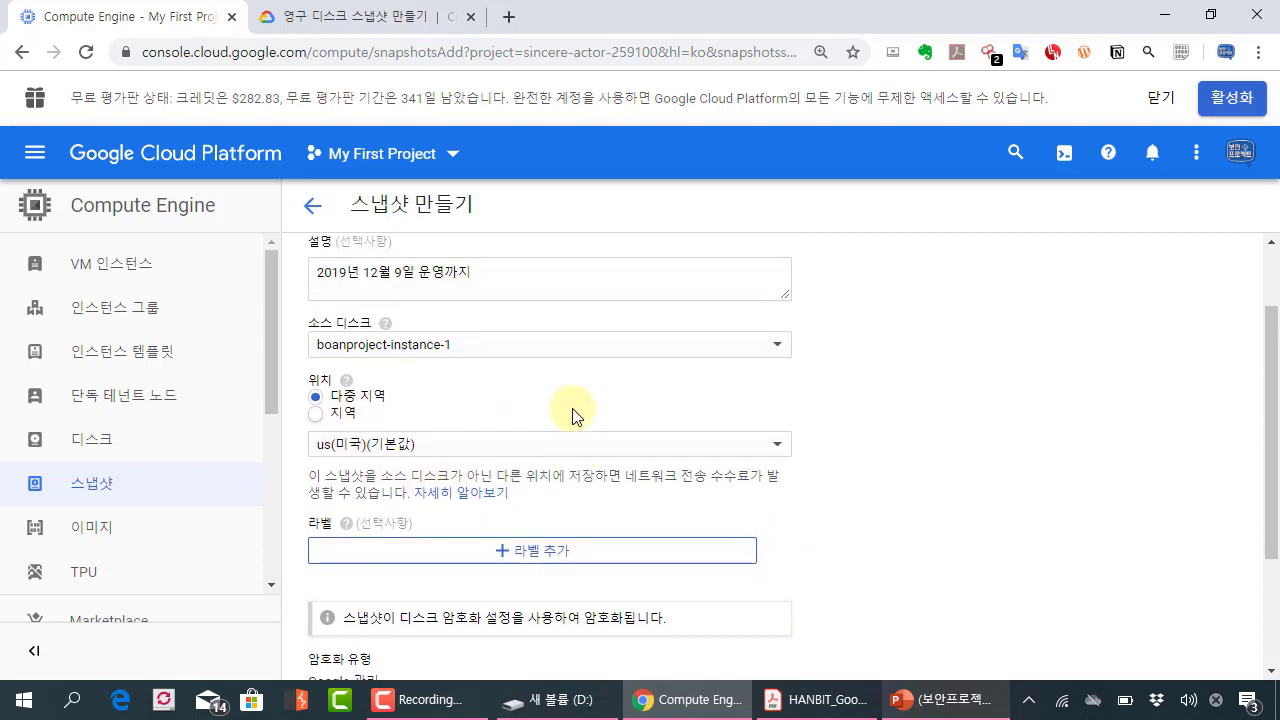
pyautogui.hotkey('ctrl', '+')
pyautogui.hotkey('ctrl', '+')
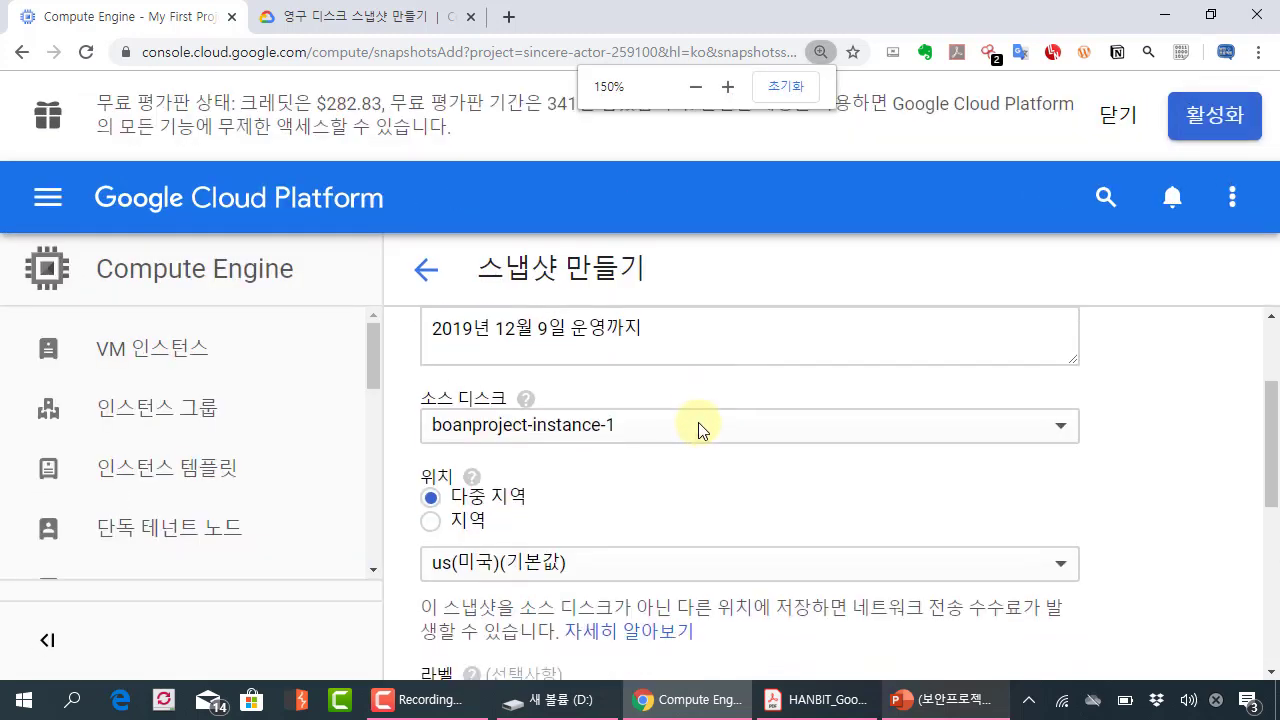
pyautogui.hotkey('ctrl', '-')
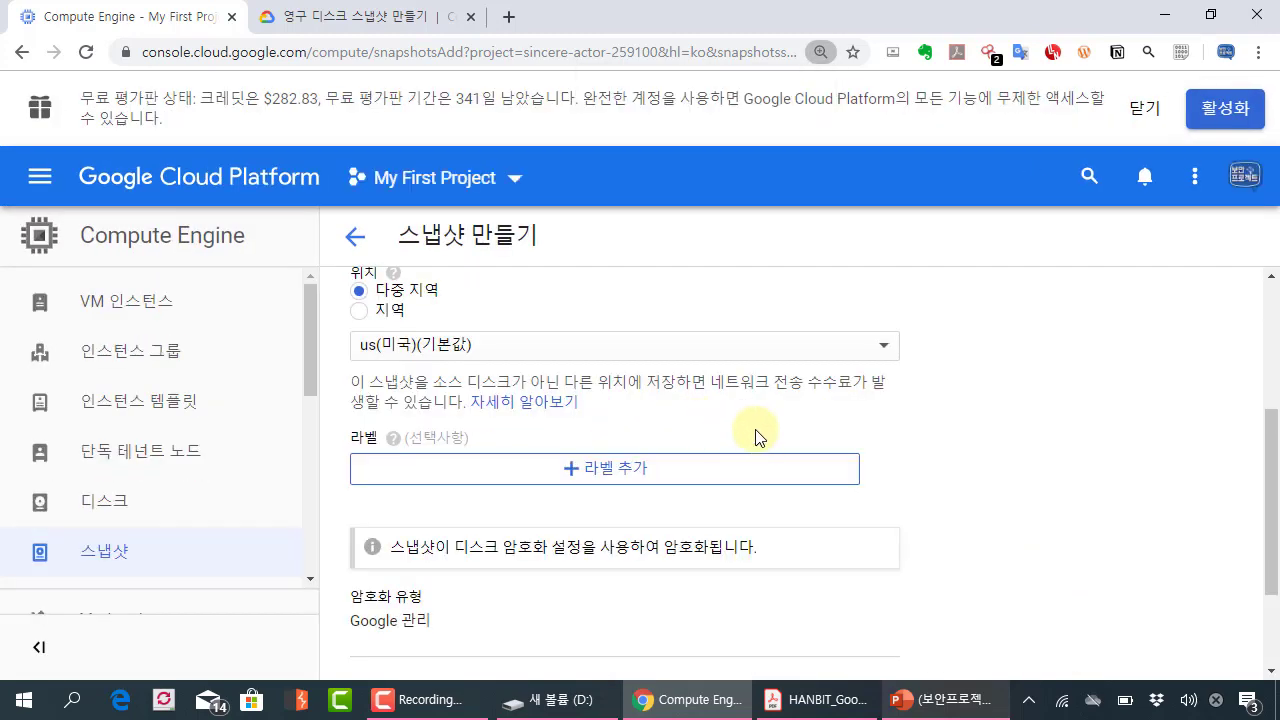
pyautogui.scroll(-2, 757, 440)
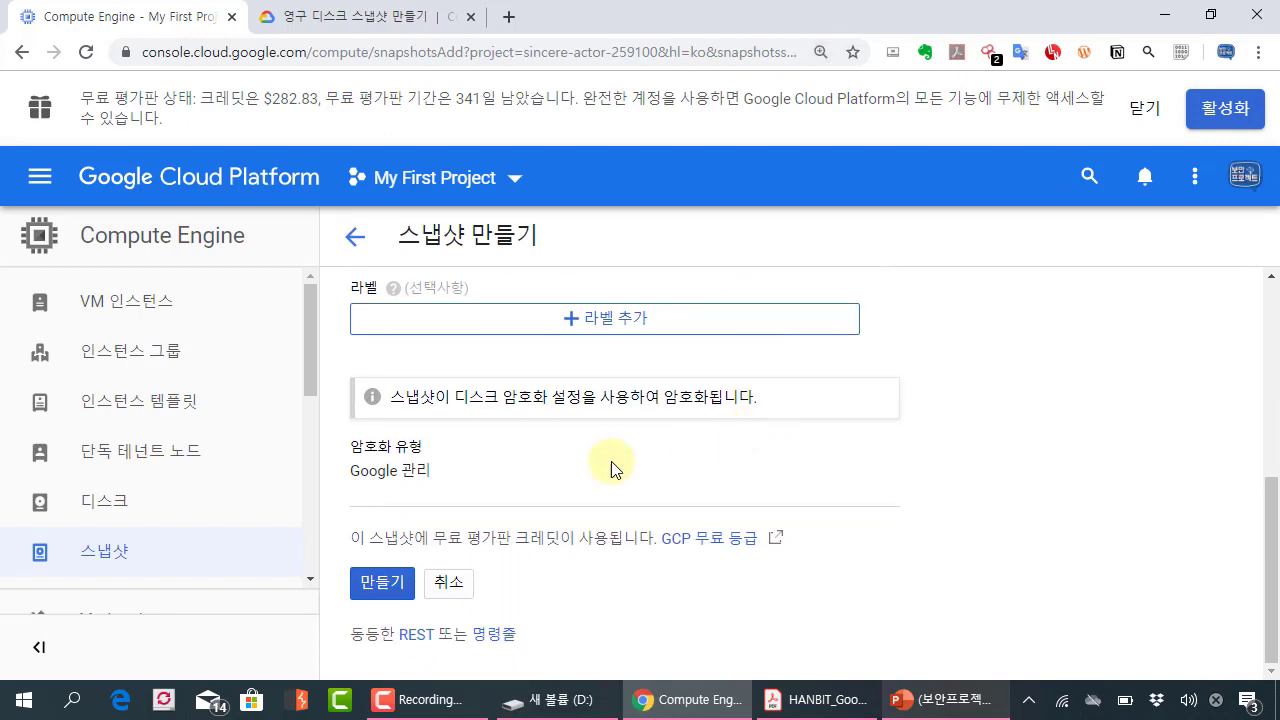
pyautogui.moveTo(387, 402); pyautogui.dragTo(780, 417)
pyautogui.click(765, 440)
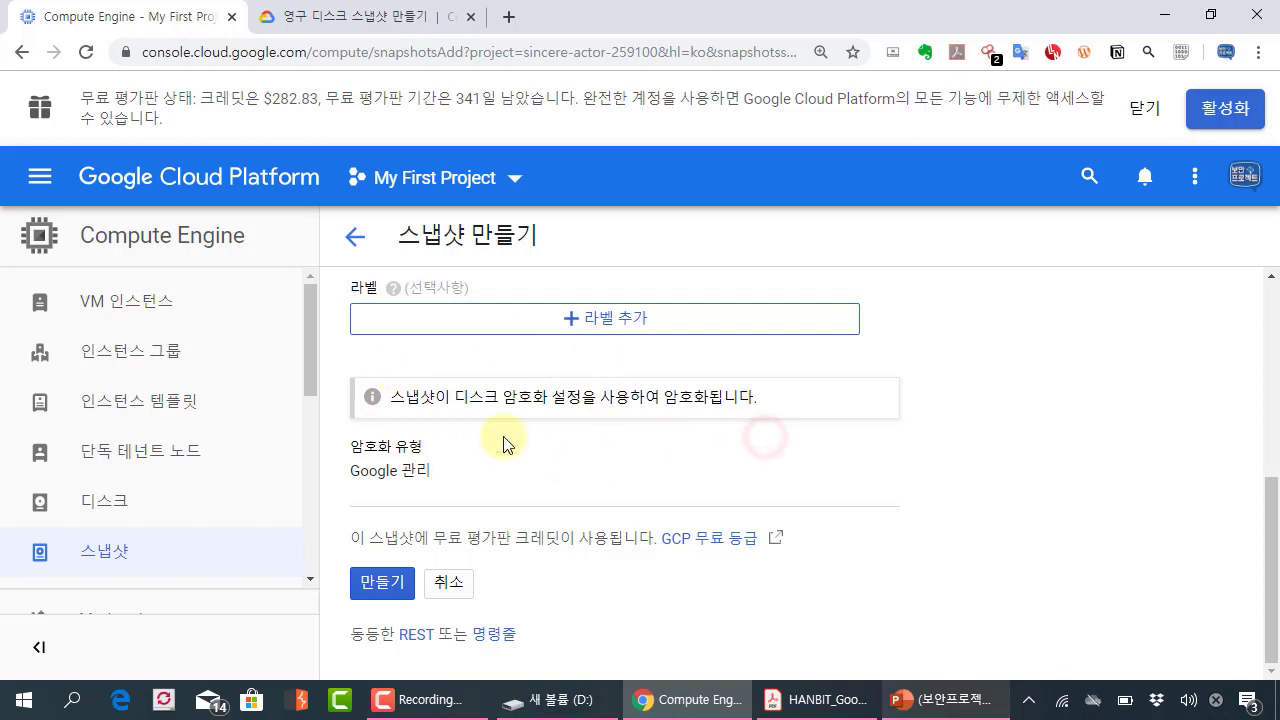
pyautogui.scroll(5, 479, 437)
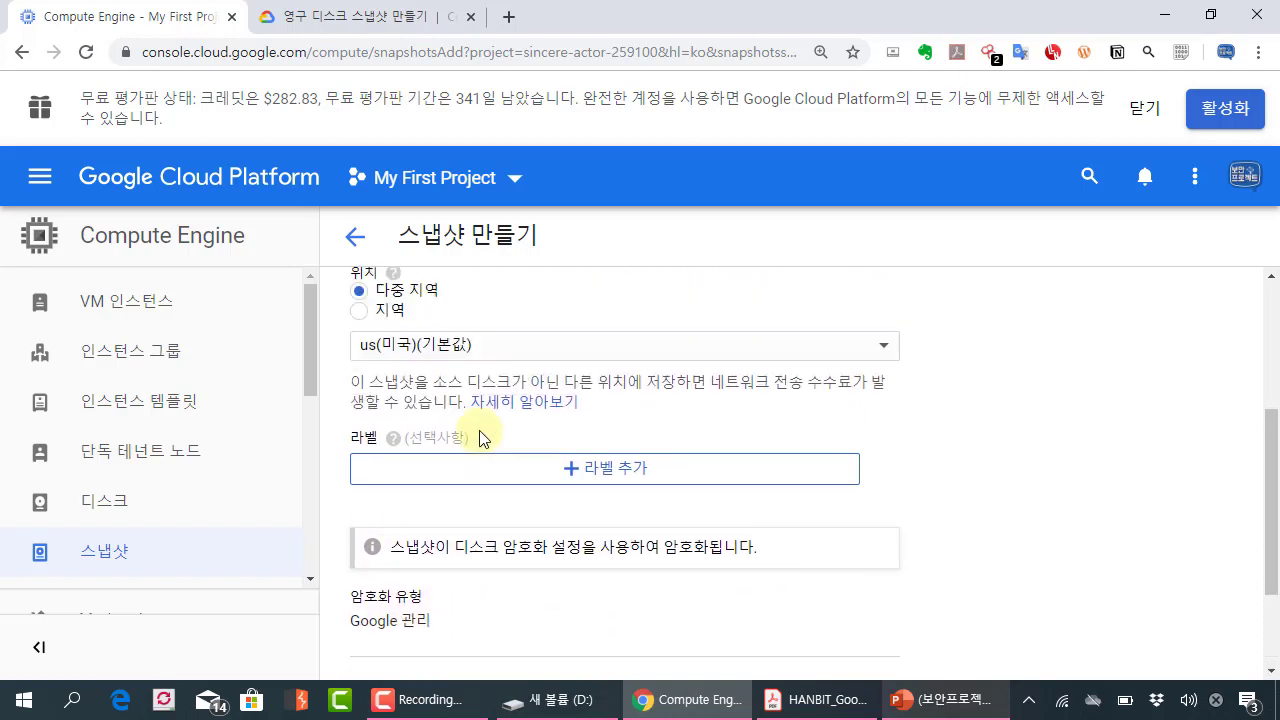
pyautogui.scroll(-4, 480, 437)
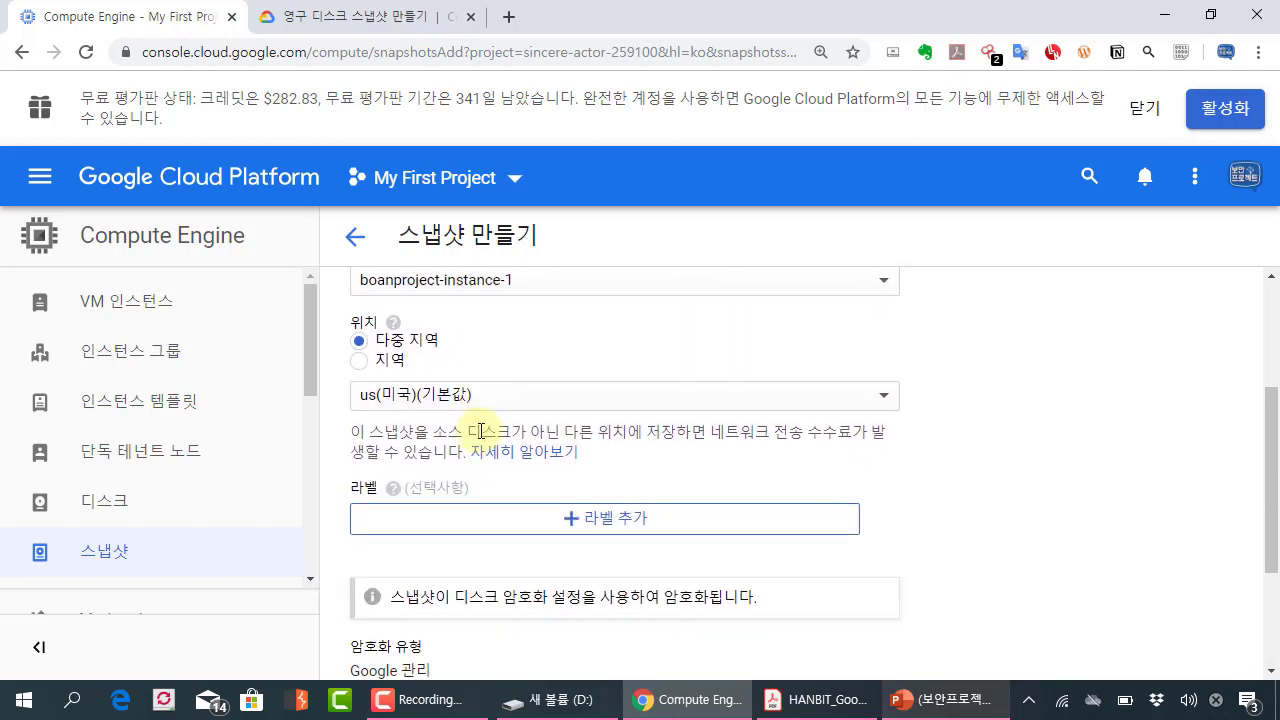
pyautogui.hotkey('ctrl', '-')
pyautogui.scroll(-1, 794, 463)
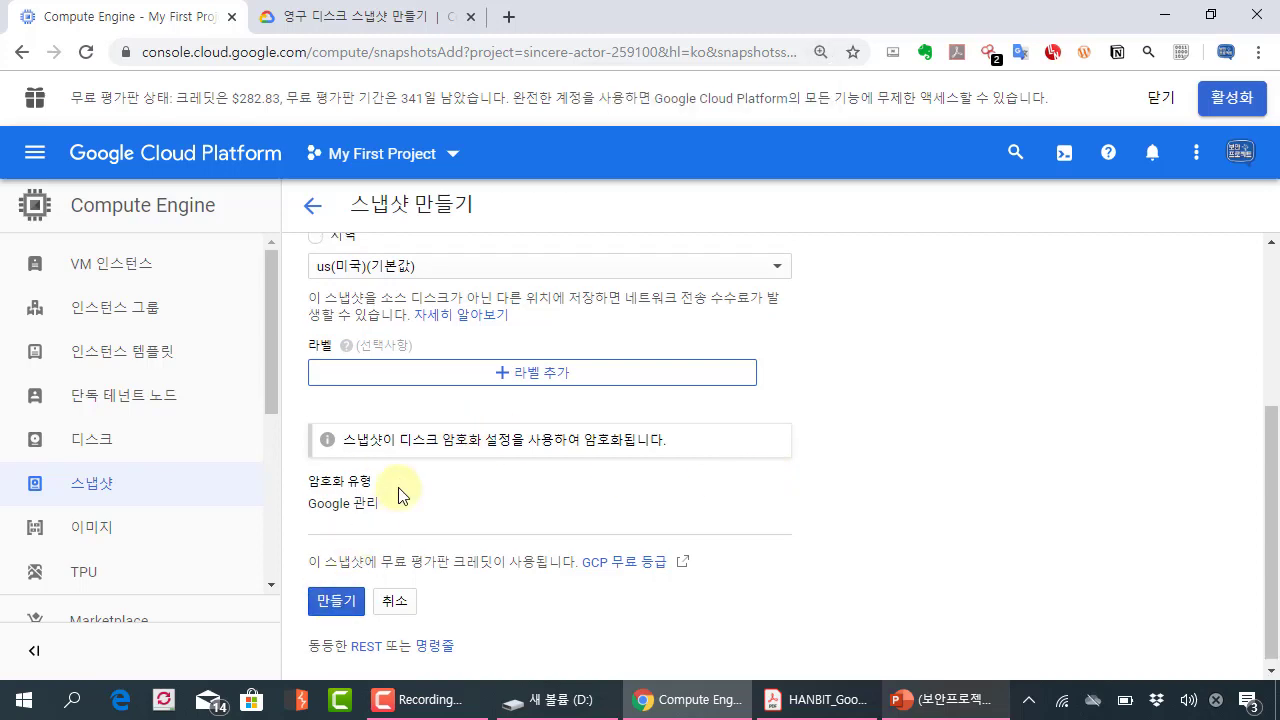
pyautogui.scroll(3, 400, 491)
pyautogui.scroll(-3, 400, 491)
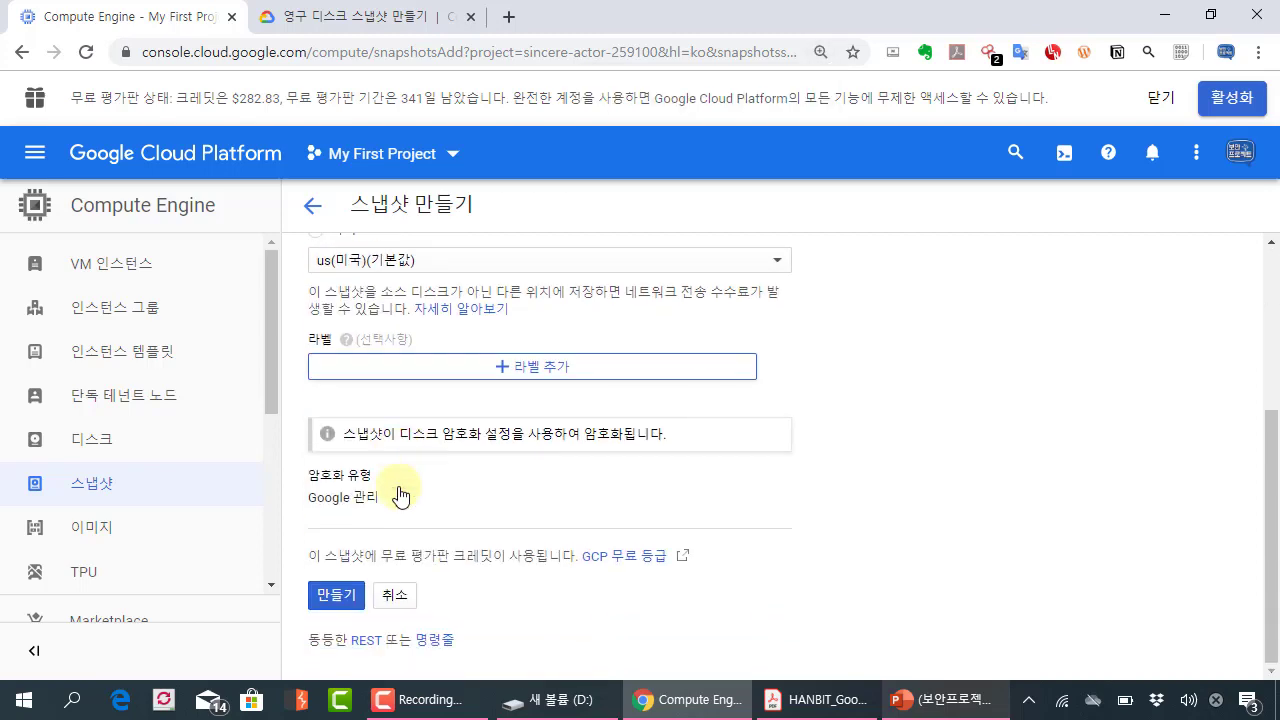
# Create the snapshot with the configured description, source disk and default location.
pyautogui.click(335, 598)
pyautogui.scroll(-1, 407, 432)
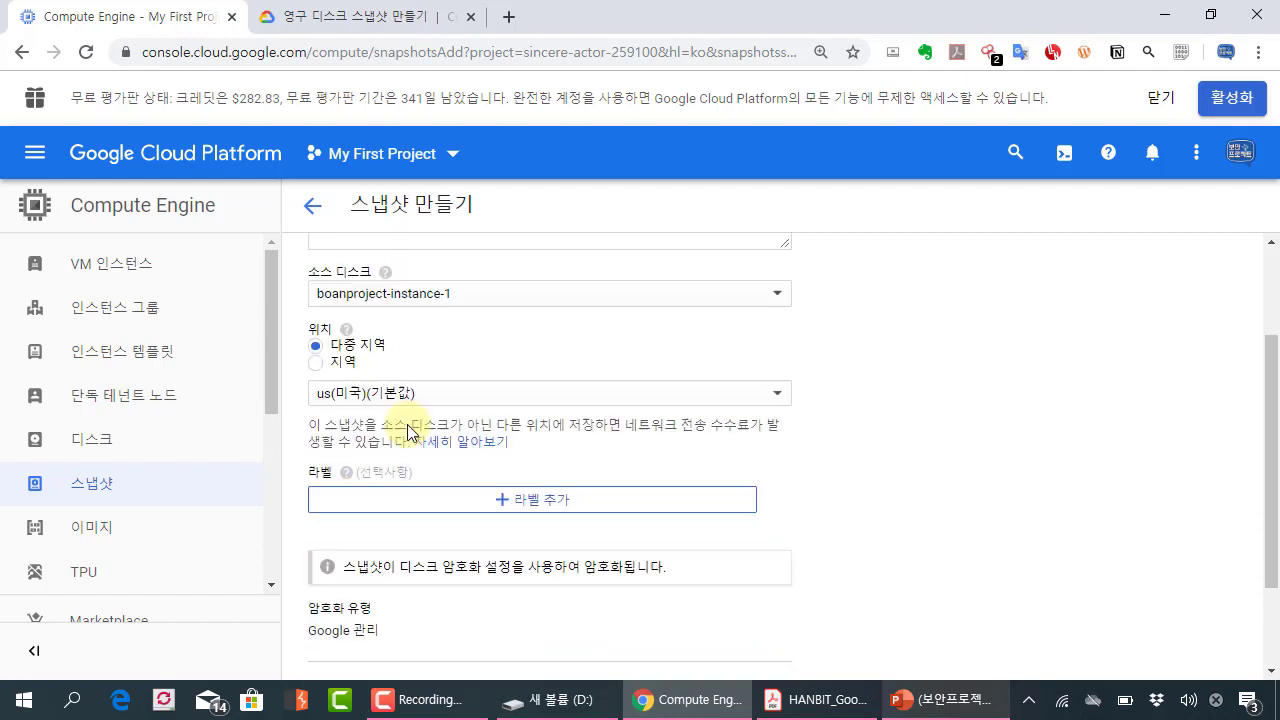
pyautogui.scroll(-1, 407, 432)
pyautogui.click(340, 595)
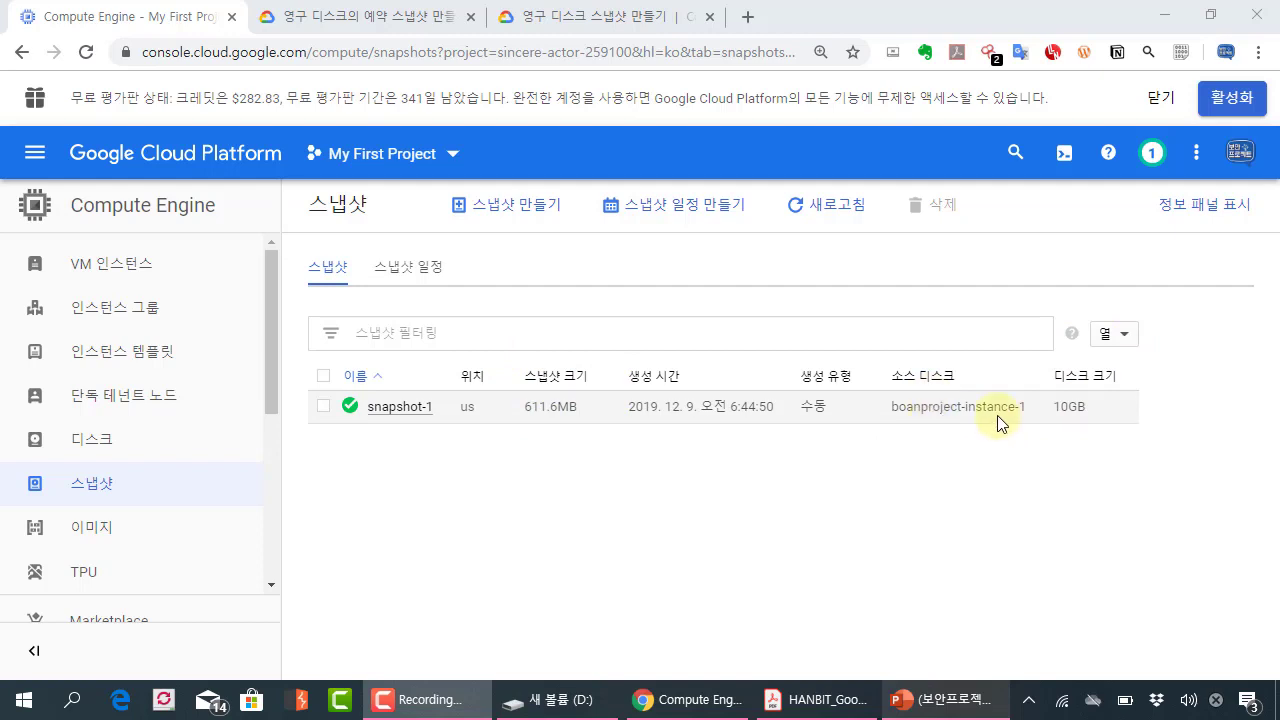
# Start creating a snapshot schedule and review its region, location, frequency, start time and automatic deletion settings.
pyautogui.moveTo(1025, 408); pyautogui.dragTo(891, 411)
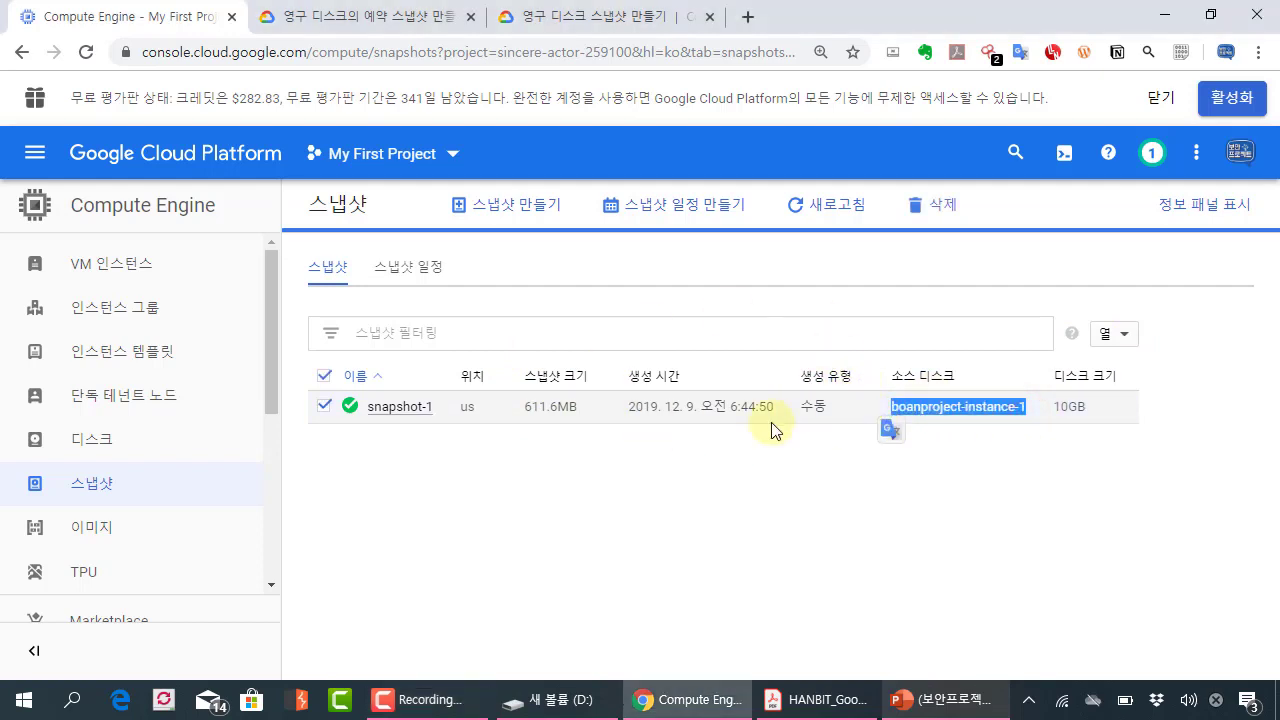
pyautogui.click(432, 282)
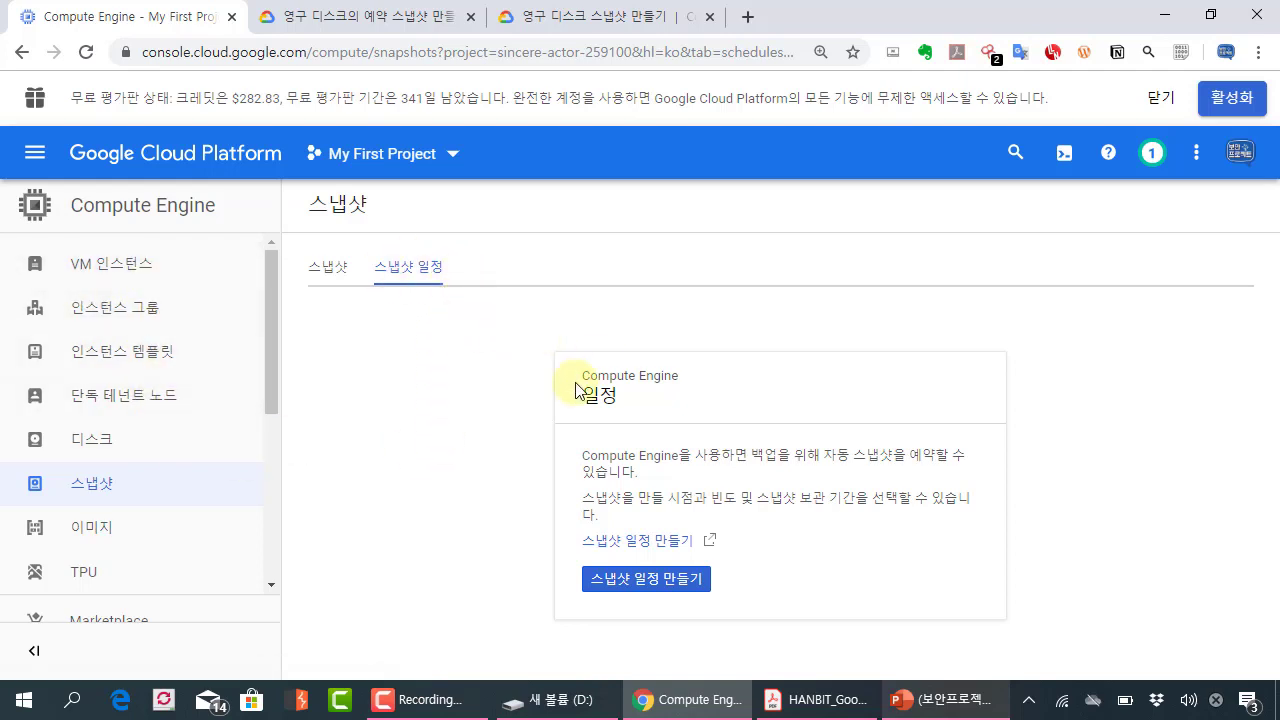
pyautogui.click(692, 578)
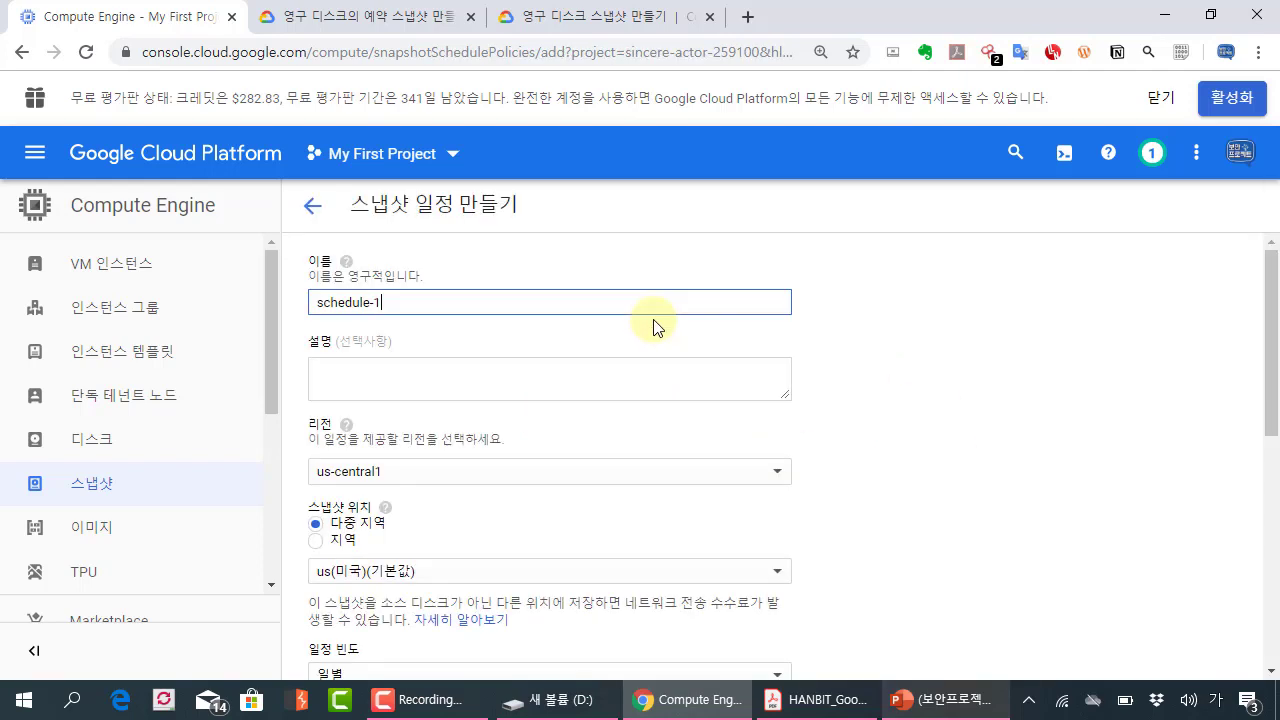
pyautogui.click(989, 384)
pyautogui.scroll(-2, 923, 391)
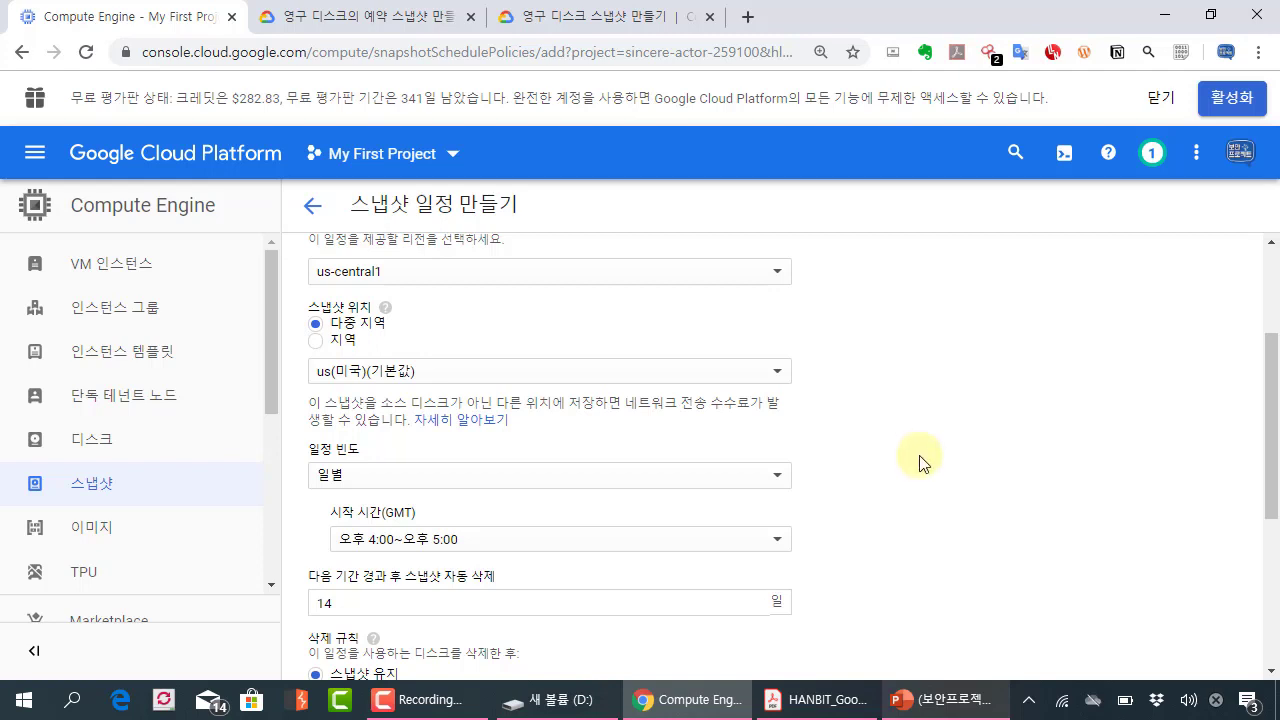
pyautogui.hotkey('ctrl', '+')
pyautogui.hotkey('ctrl', '+')
pyautogui.scroll(-3, 920, 462)
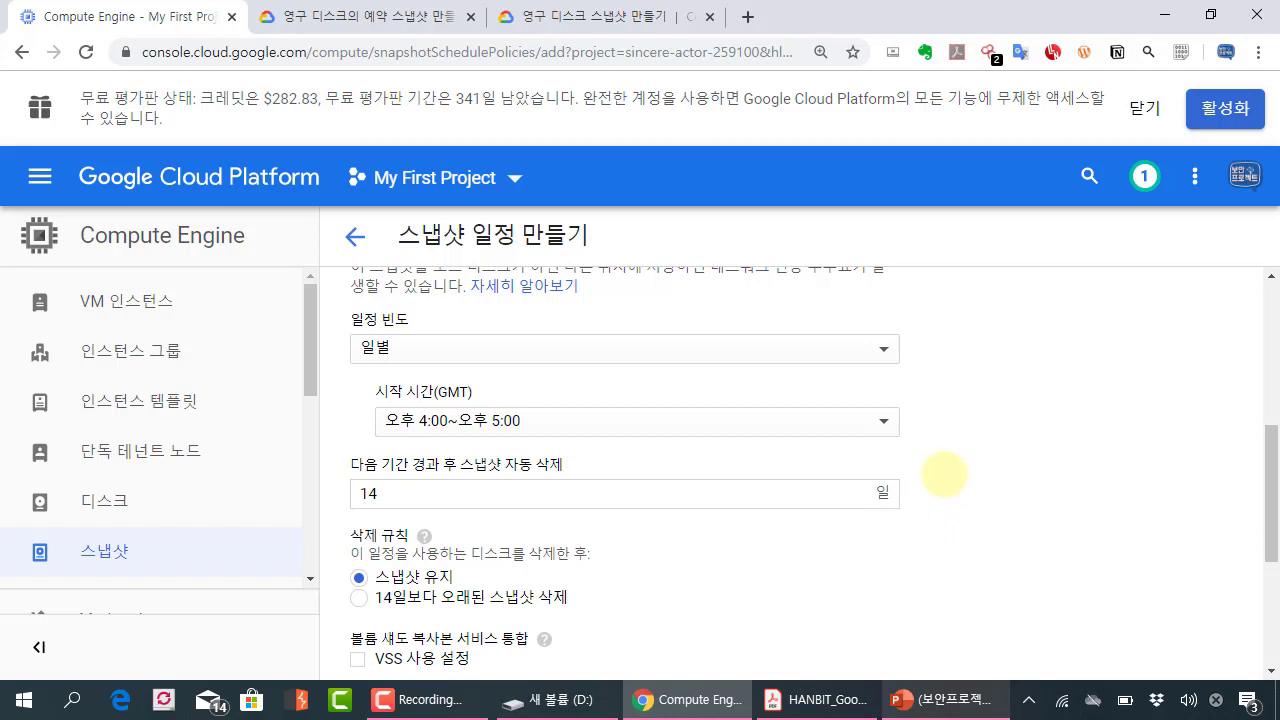
pyautogui.moveTo(940, 478)
pyautogui.mouseDown()
pyautogui.moveTo(984, 502)
pyautogui.moveTo(962, 515)
pyautogui.moveTo(989, 505)
pyautogui.mouseUp()
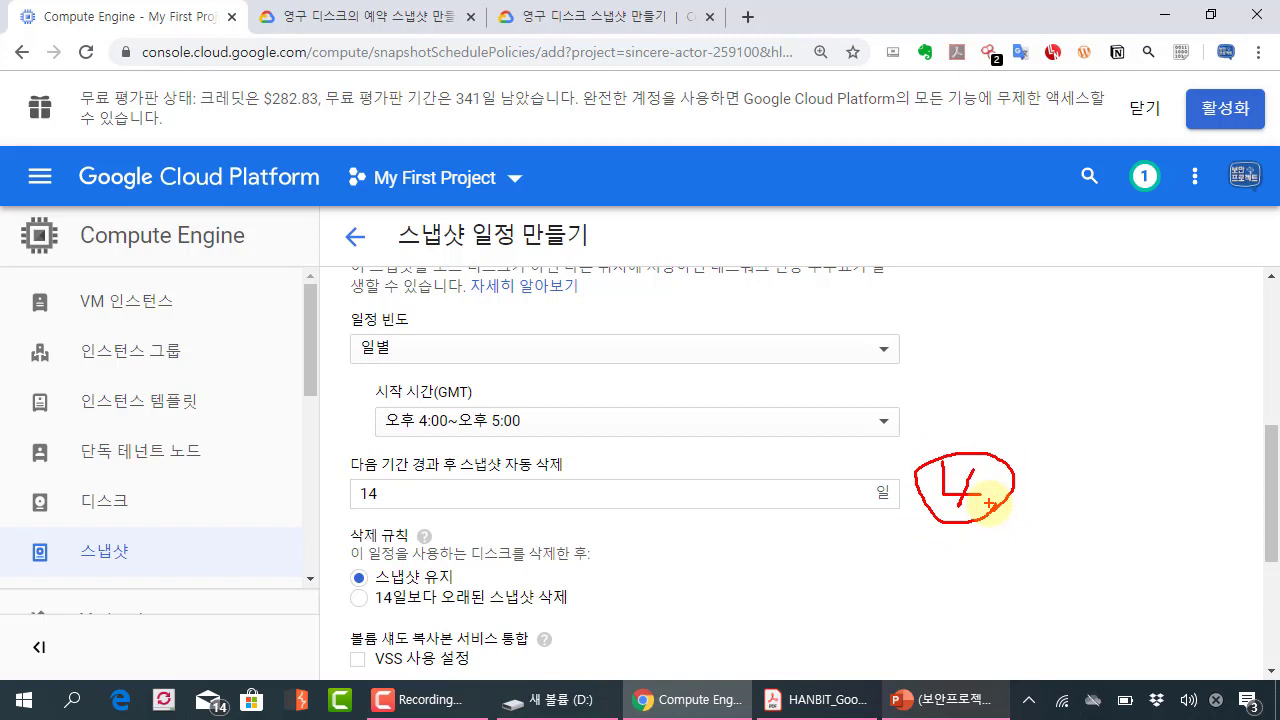
pyautogui.moveTo(310, 435)
pyautogui.mouseDown()
pyautogui.moveTo(571, 514)
pyautogui.moveTo(920, 535)
pyautogui.mouseUp()
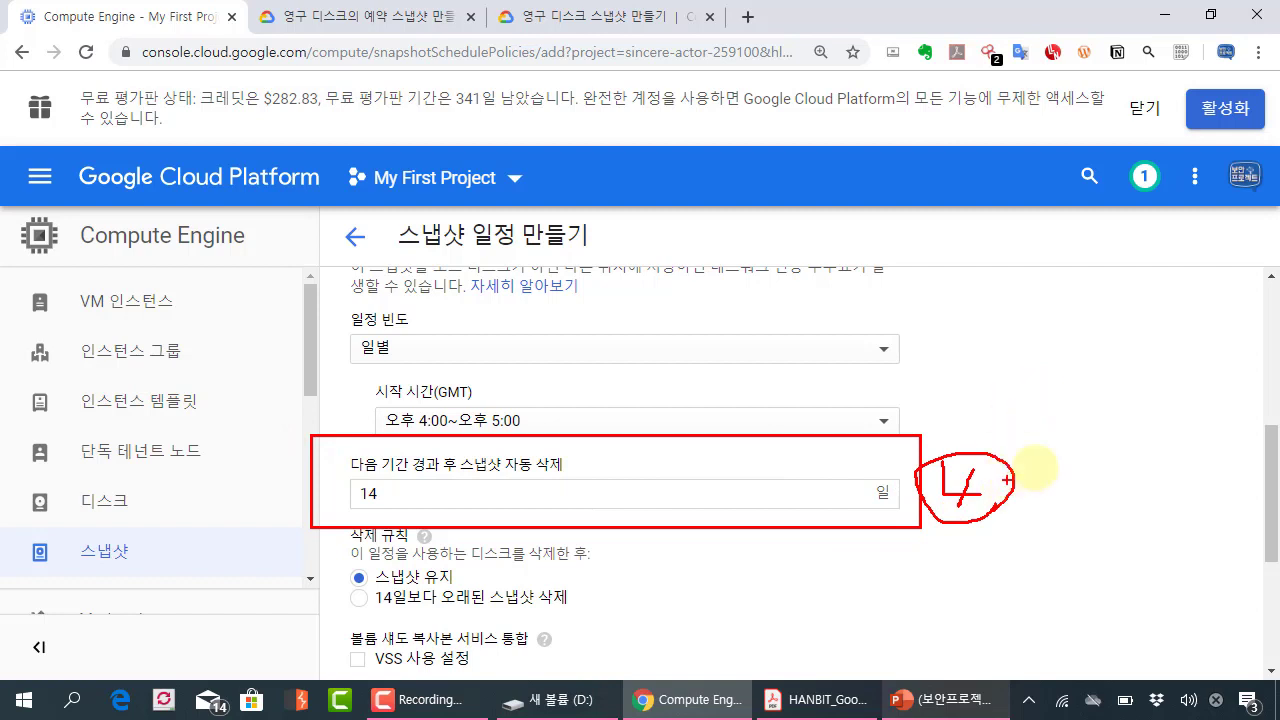
pyautogui.moveTo(1030, 438)
pyautogui.mouseDown()
pyautogui.moveTo(1058, 414)
pyautogui.moveTo(1041, 450)
pyautogui.mouseUp()
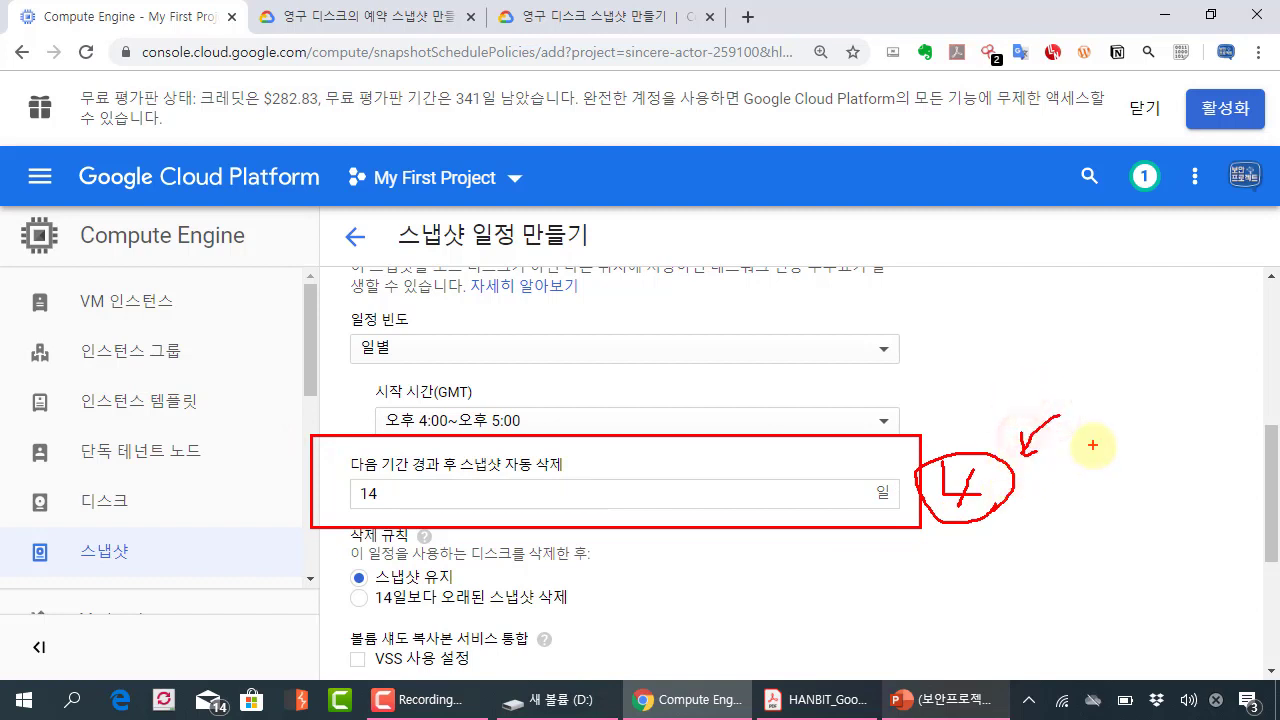
pyautogui.moveTo(1083, 356); pyautogui.dragTo(1186, 376)
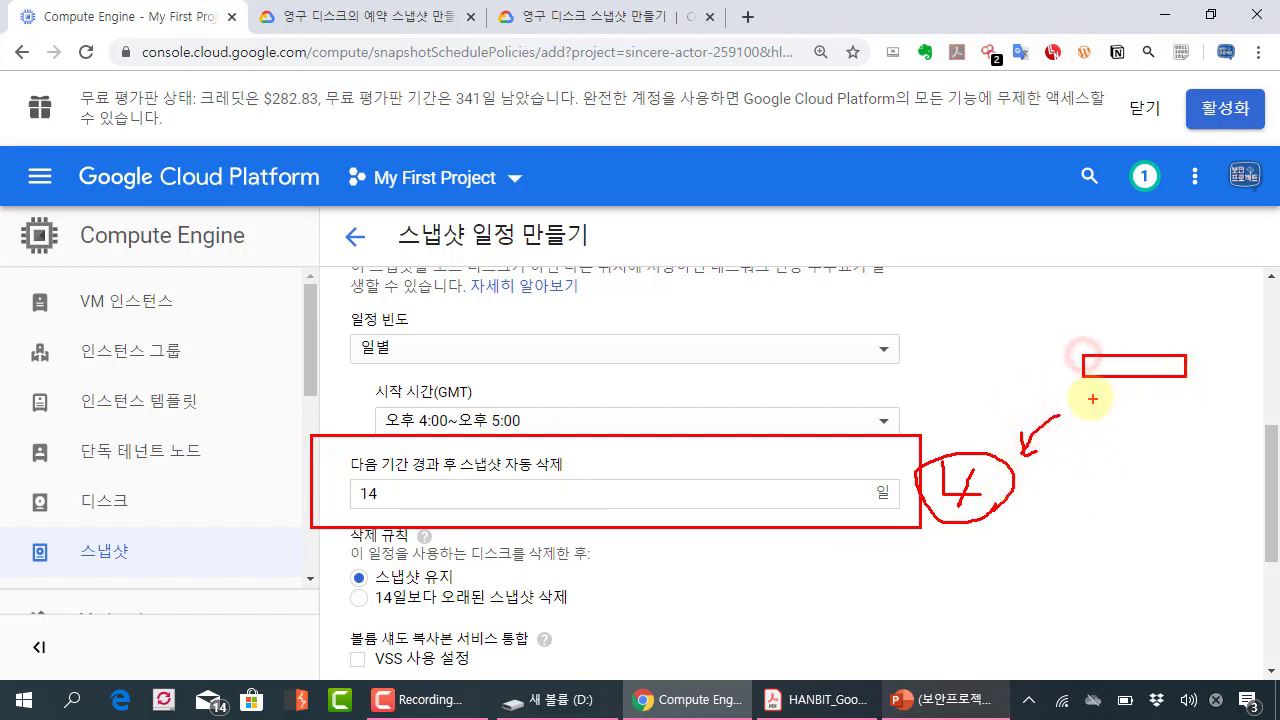
pyautogui.moveTo(1090, 394); pyautogui.dragTo(1200, 412)
pyautogui.moveTo(1086, 430); pyautogui.dragTo(1210, 450)
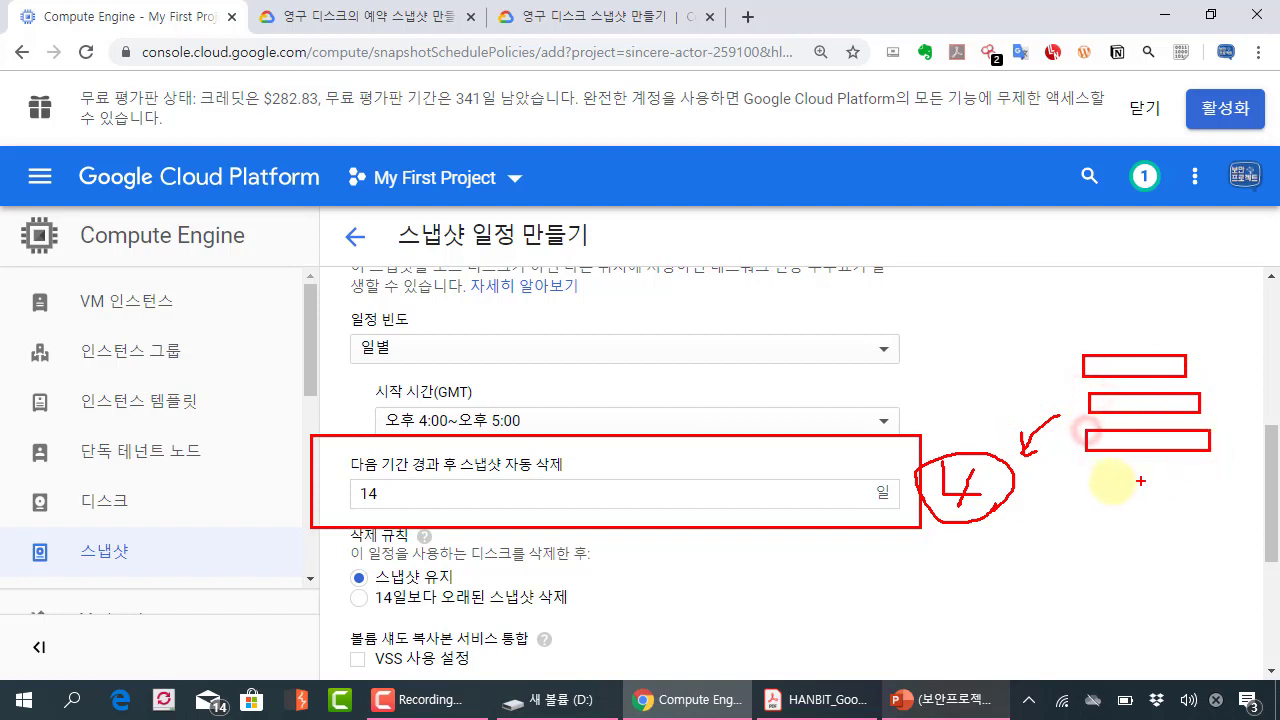
pyautogui.moveTo(1102, 470); pyautogui.dragTo(1216, 497)
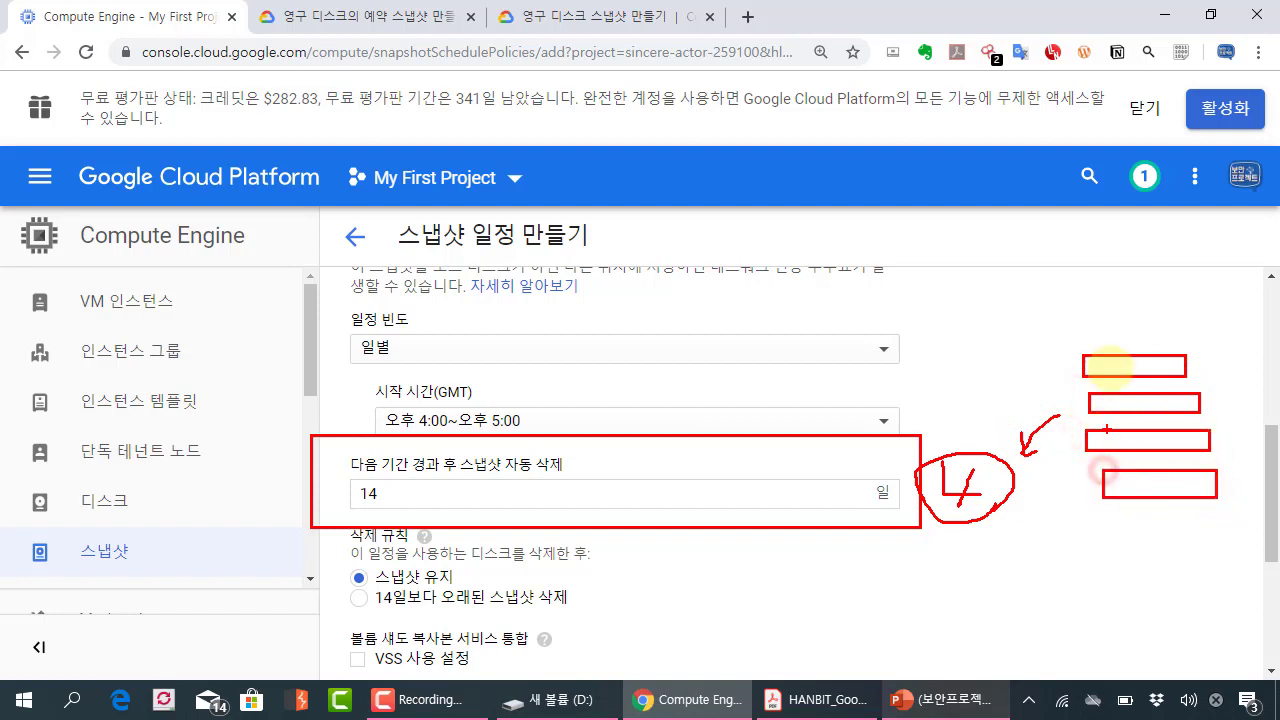
pyautogui.rightClick(1180, 372)
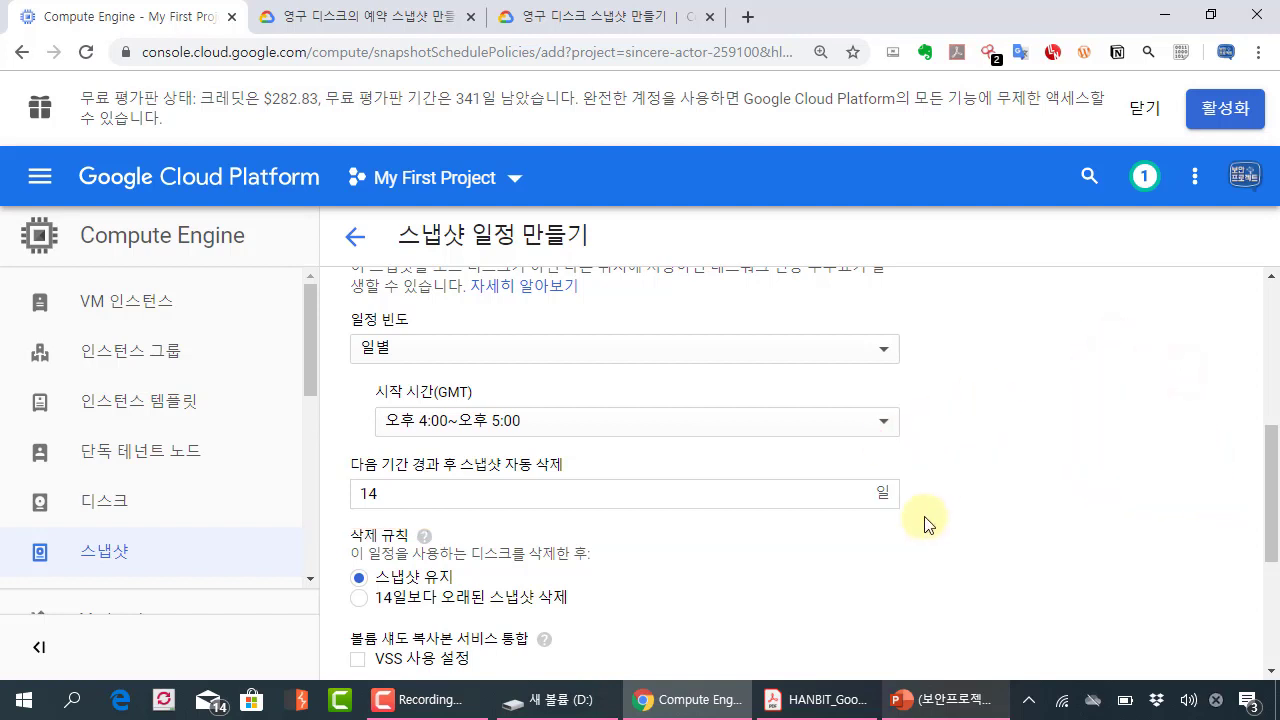
pyautogui.scroll(5, 925, 525)
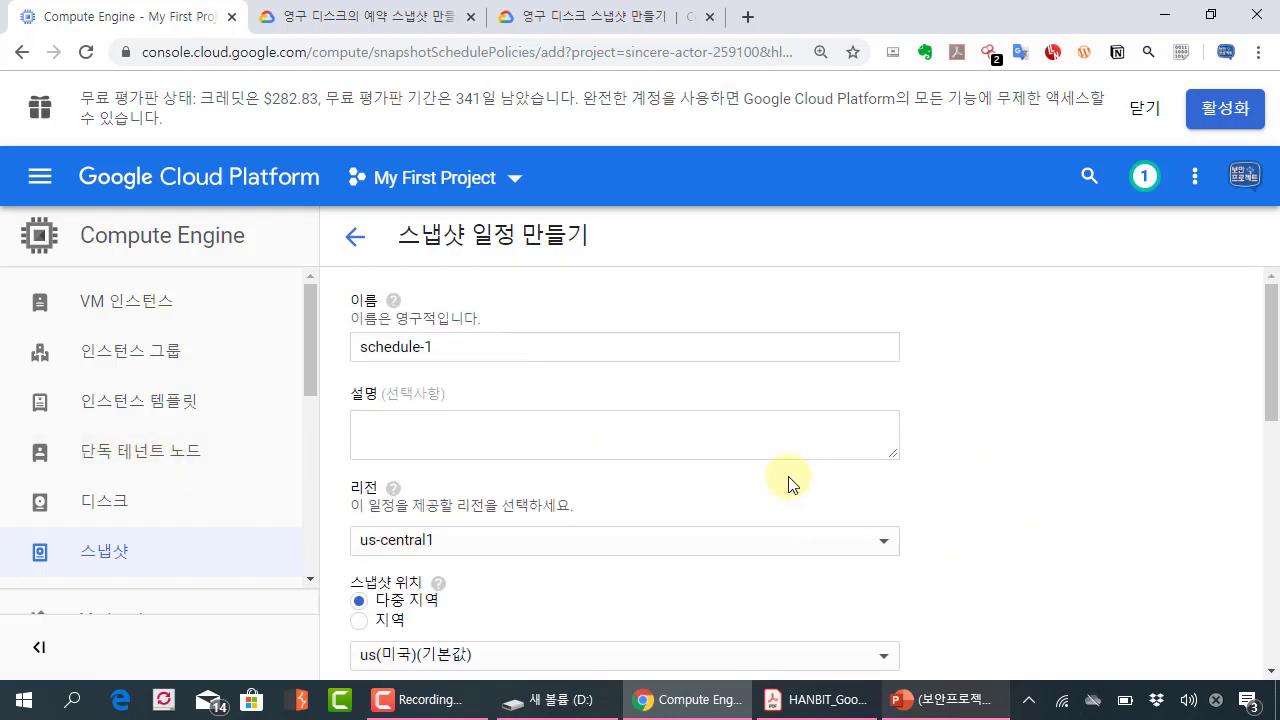
# Set the snapshot schedule's frequency to weekly (주별) and its day to Sunday (일요일).
pyautogui.hotkey('ctrl', '-')
pyautogui.scroll(-2, 912, 486)
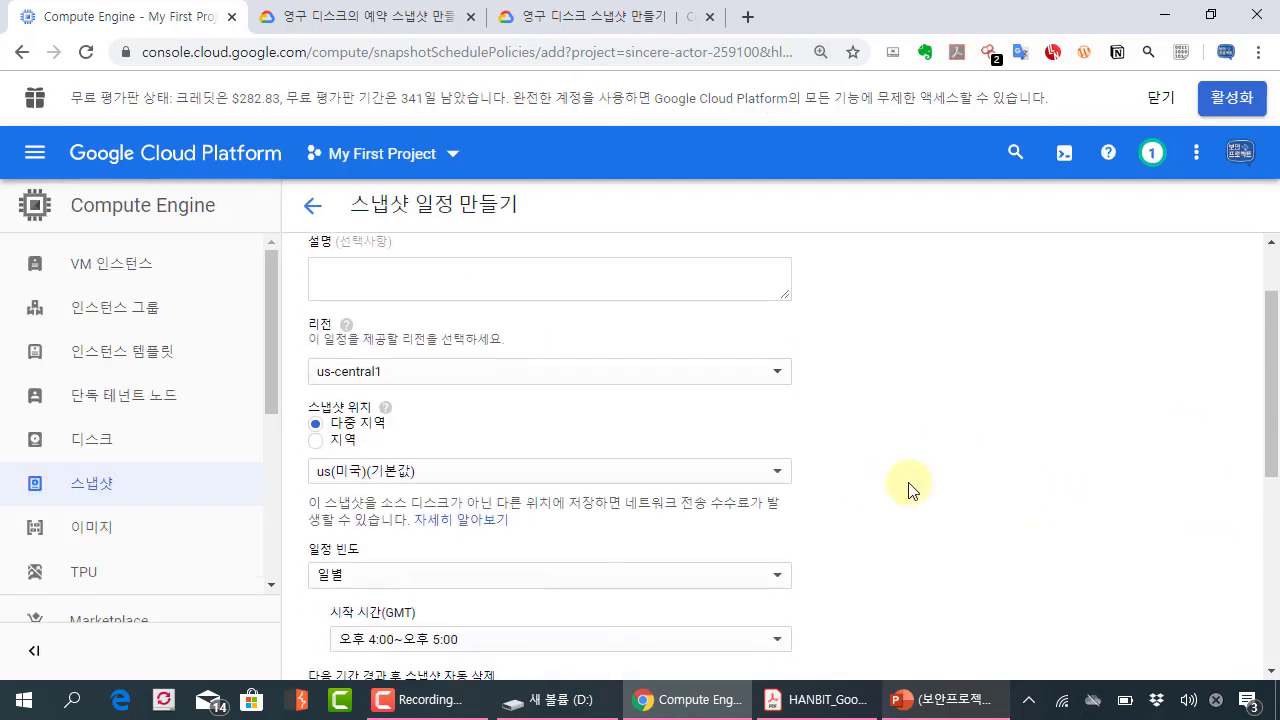
pyautogui.scroll(-2, 900, 488)
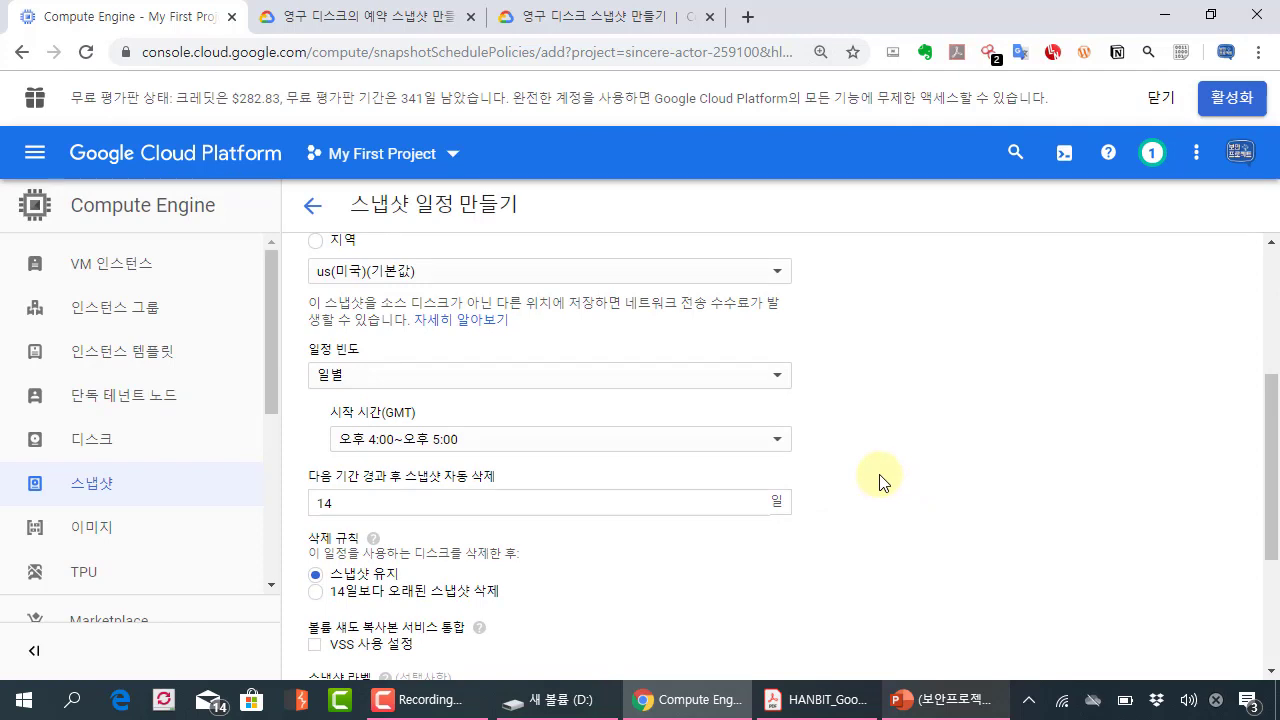
pyautogui.click(398, 375)
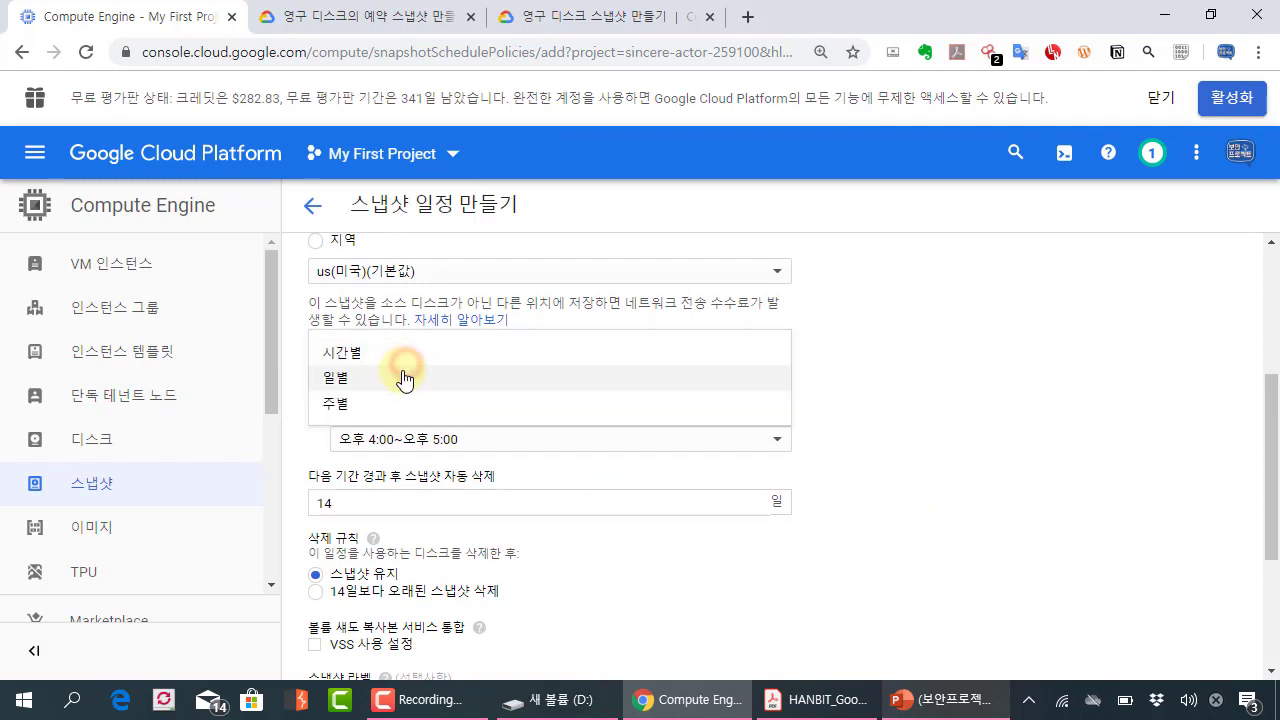
pyautogui.click(390, 404)
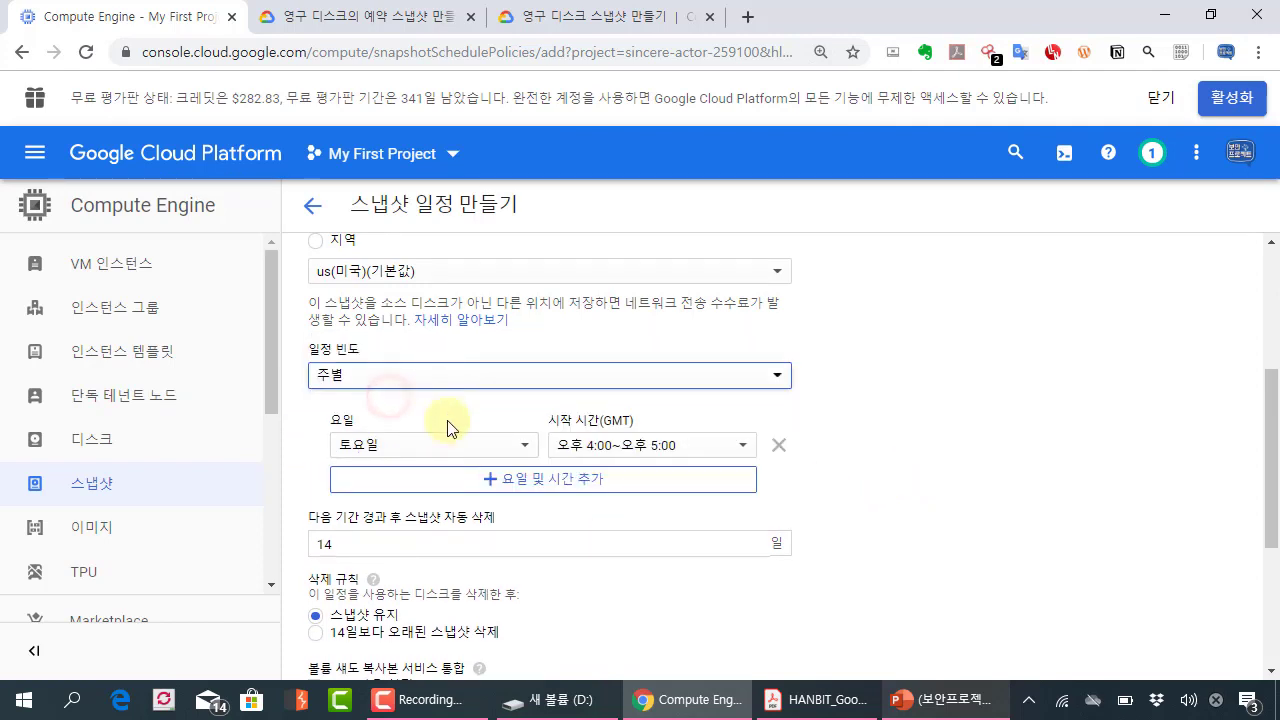
pyautogui.click(461, 449)
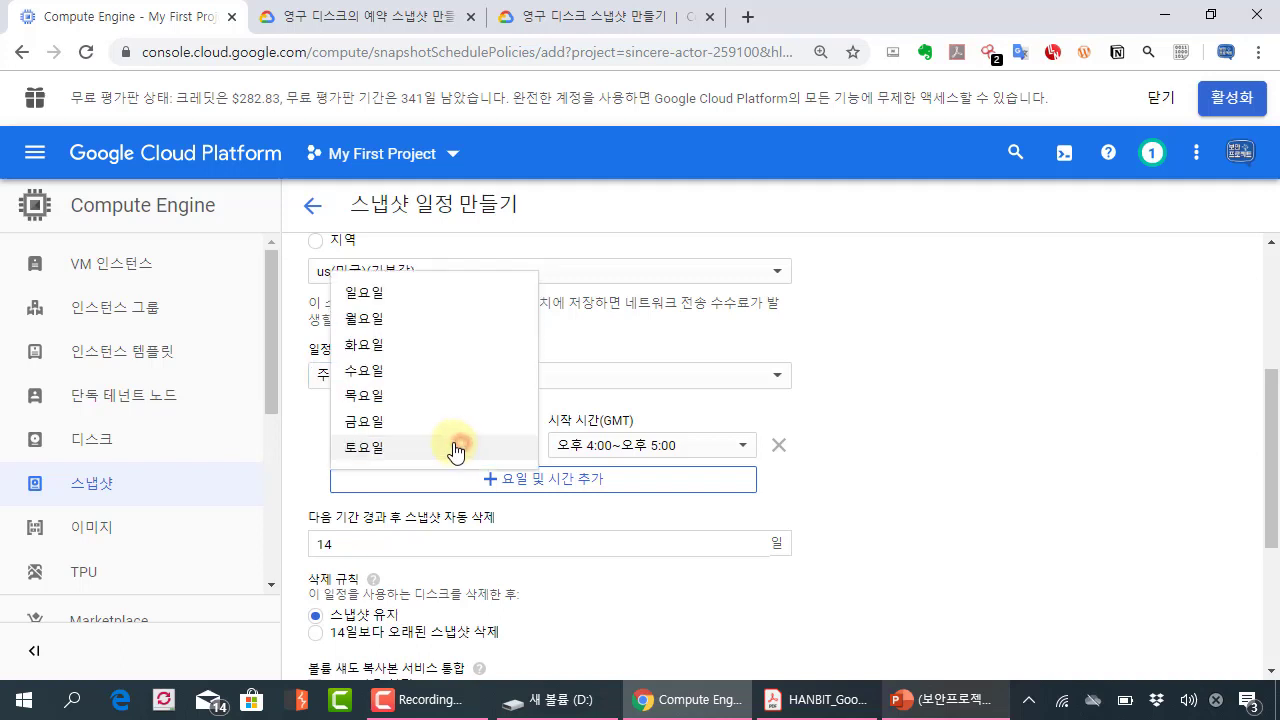
pyautogui.click(438, 293)
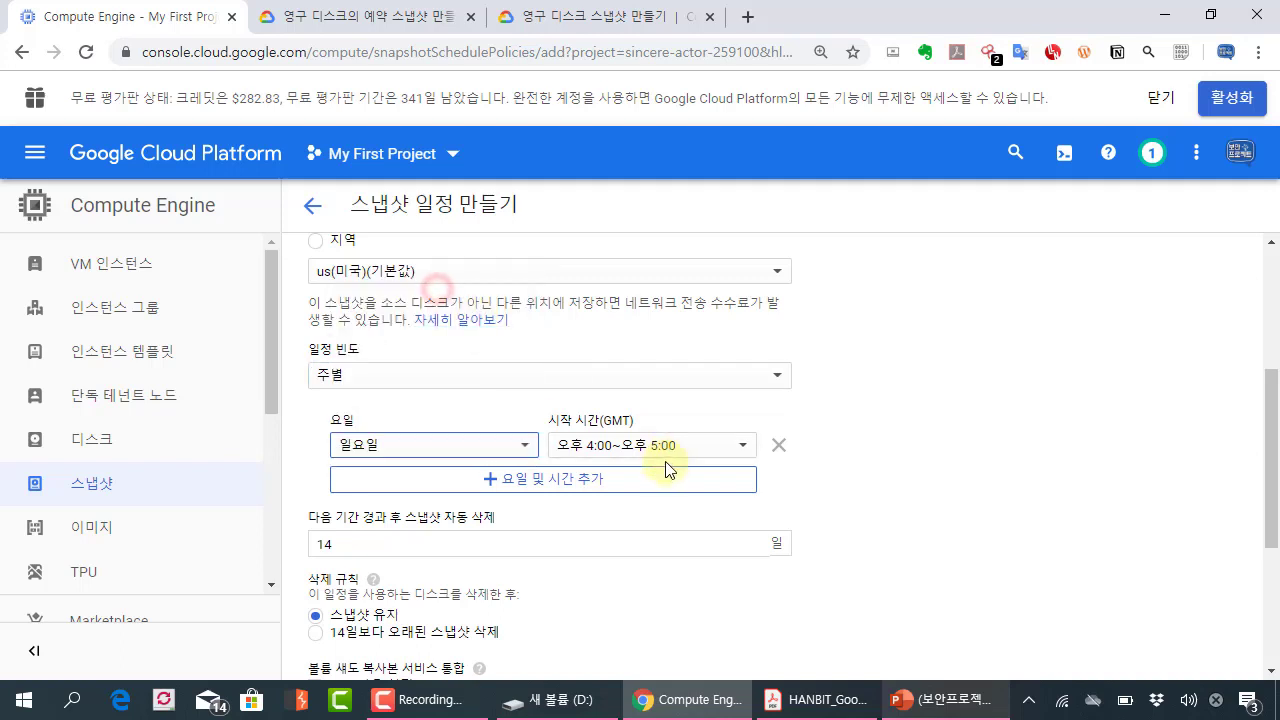
pyautogui.click(981, 454)
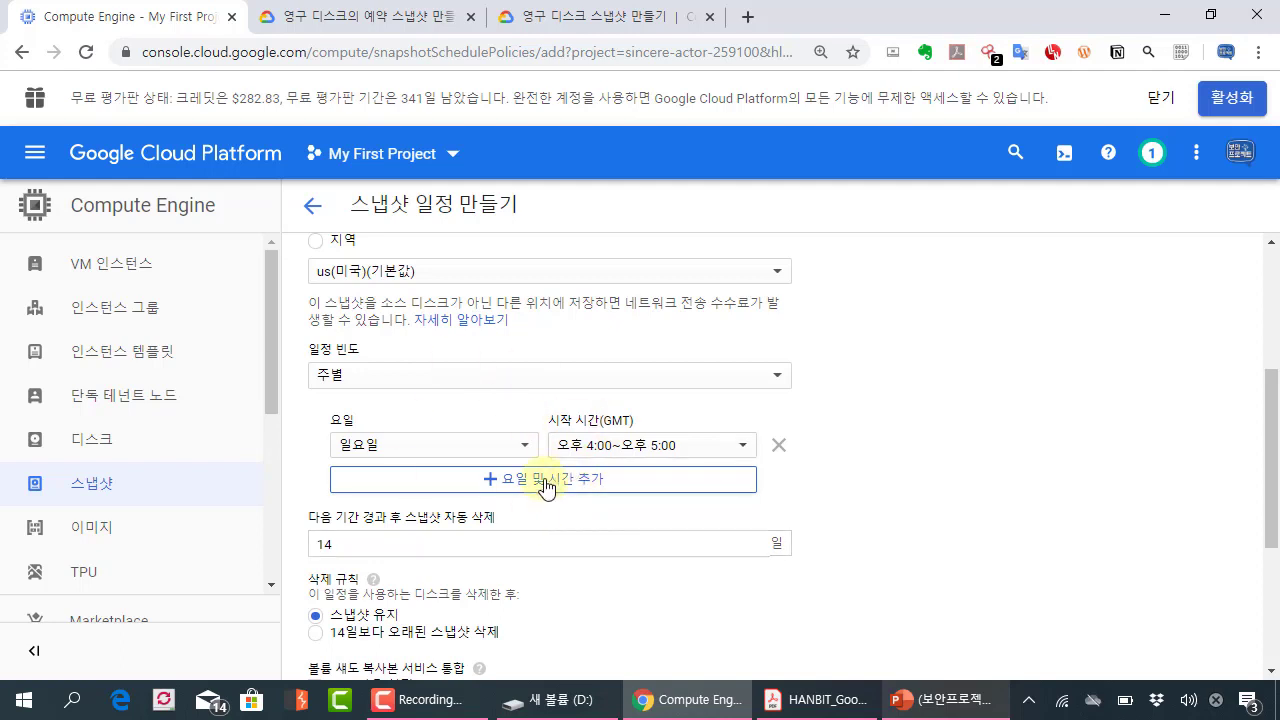
# Review the weekly schedule's automatic deletion period and the rule for keeping or deleting snapshots after disk deletion.
pyautogui.scroll(-1, 590, 530)
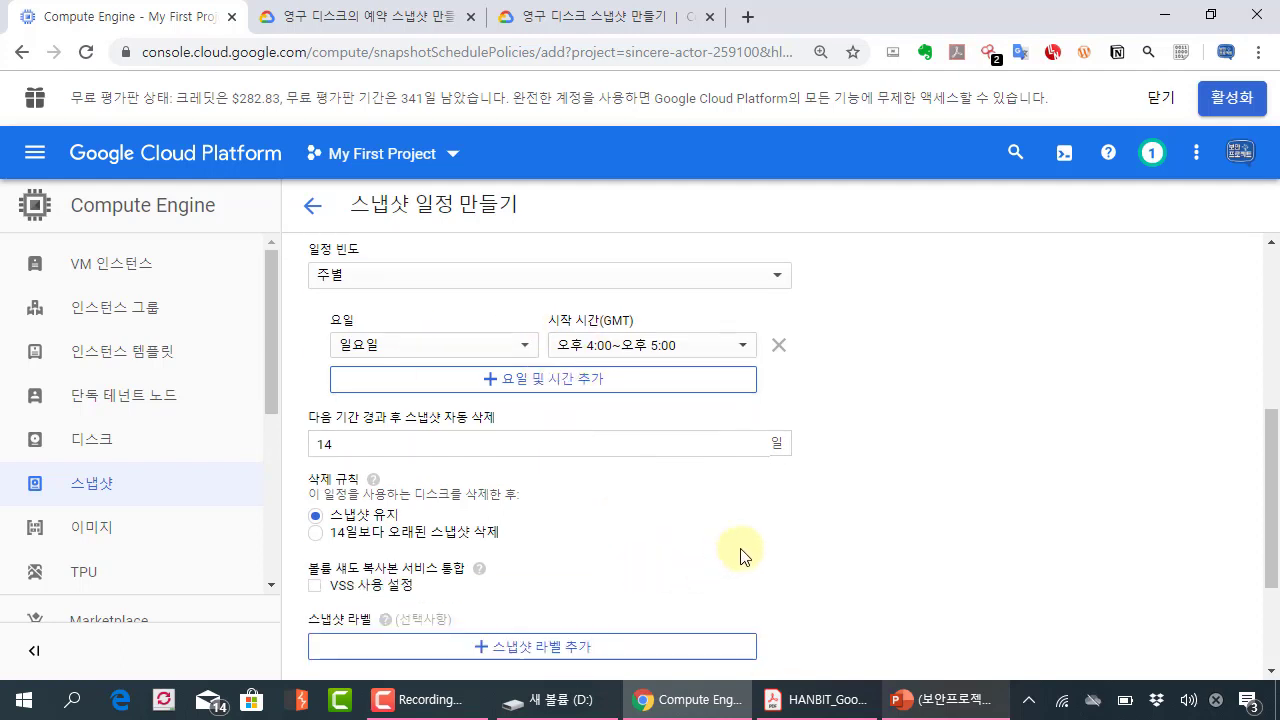
pyautogui.scroll(1, 740, 556)
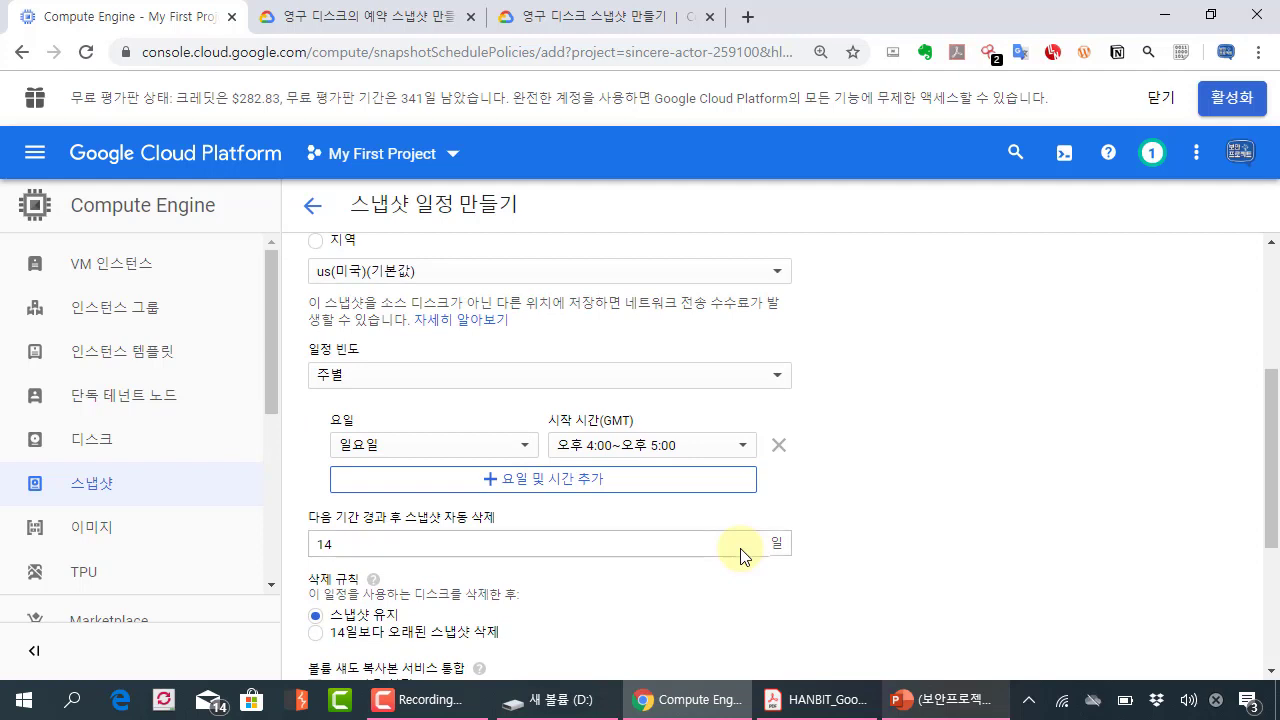
pyautogui.scroll(-2, 740, 556)
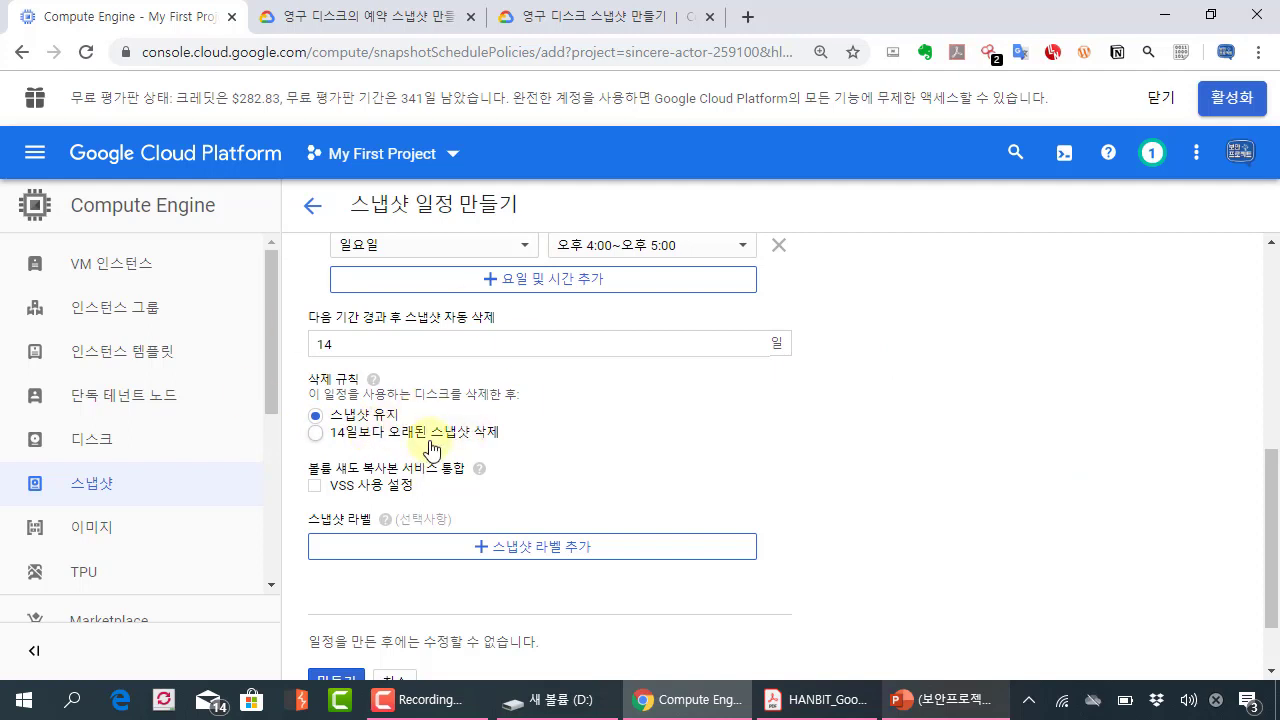
pyautogui.scroll(1, 428, 410)
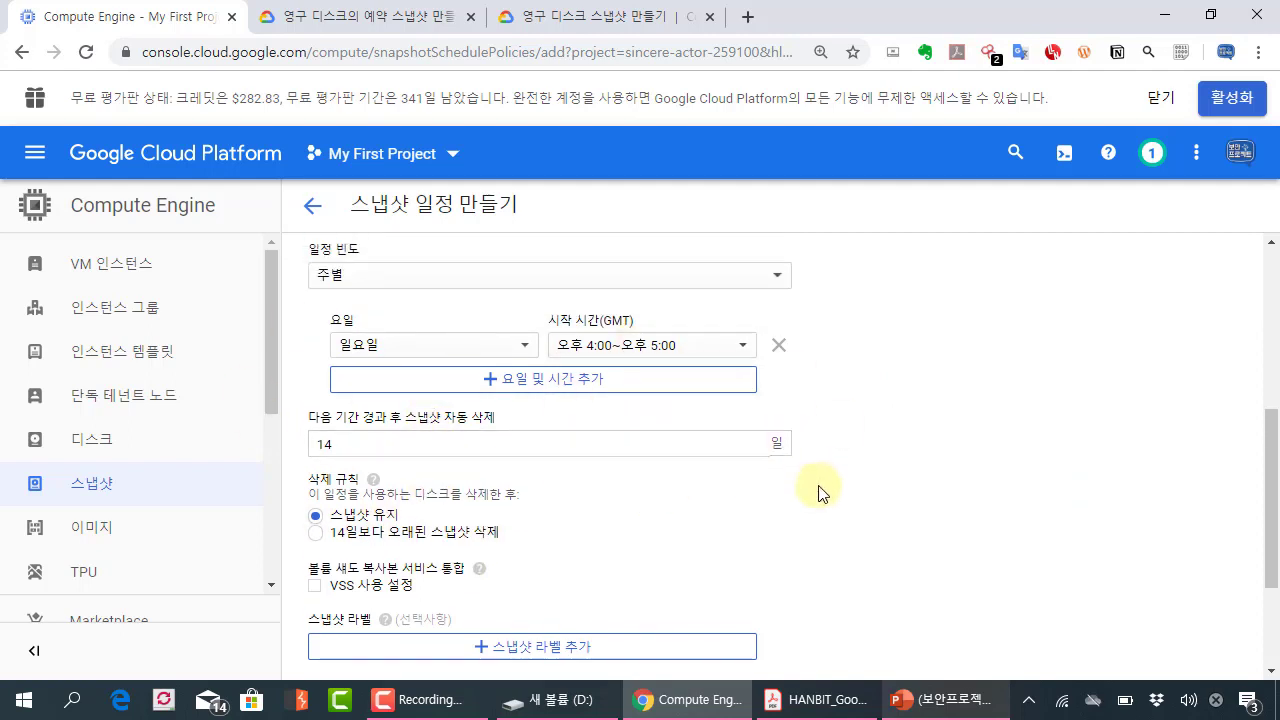
pyautogui.moveTo(848, 426)
pyautogui.mouseDown()
pyautogui.moveTo(886, 457)
pyautogui.moveTo(820, 477)
pyautogui.moveTo(820, 466)
pyautogui.mouseUp()
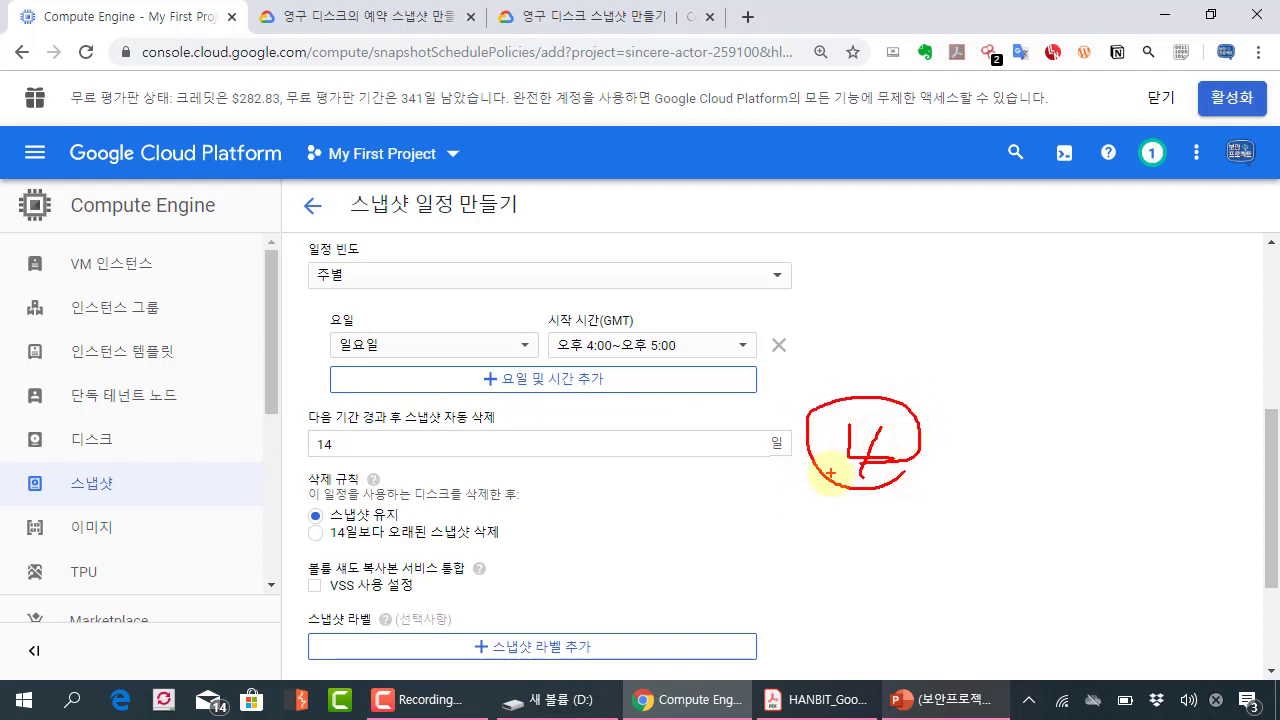
pyautogui.press('Escape')
# Review the schedule's name, description, region and snapshot storage location.
pyautogui.scroll(4, 771, 492)
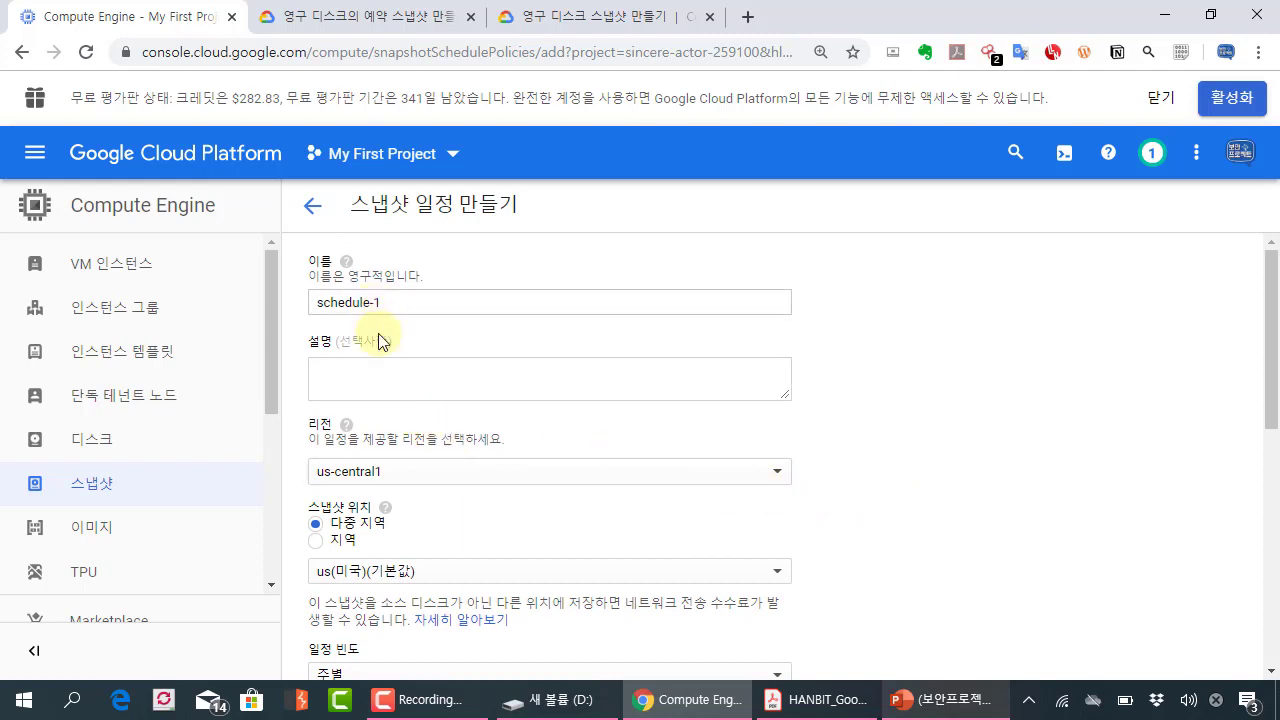
pyautogui.click(381, 382)
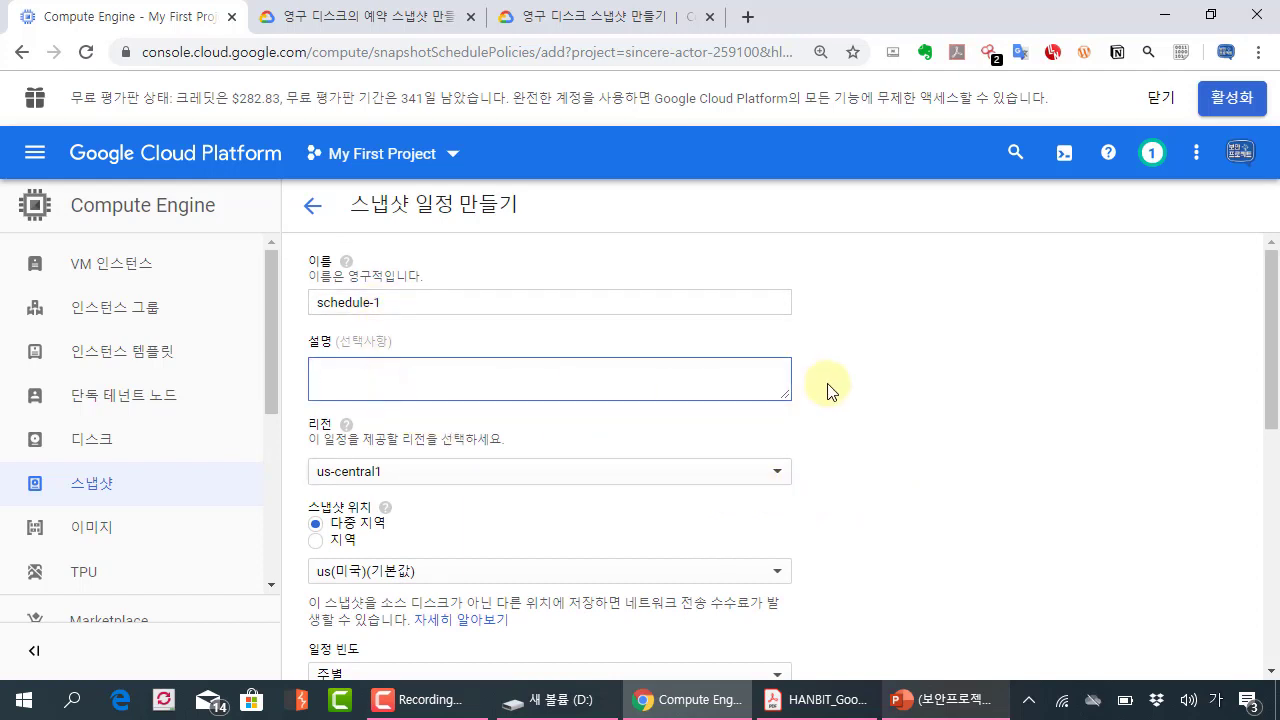
pyautogui.scroll(-2, 317, 329)
pyautogui.scroll(2, 323, 266)
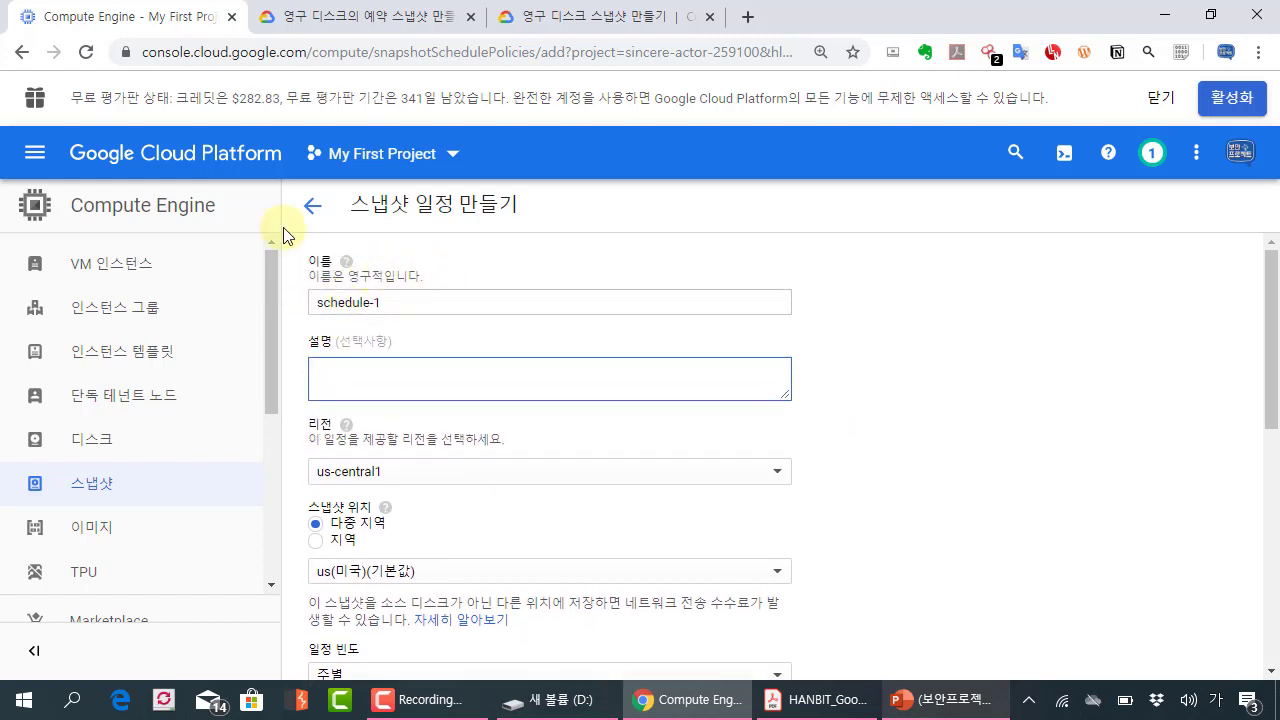
pyautogui.scroll(-2, 429, 386)
pyautogui.scroll(-1, 352, 468)
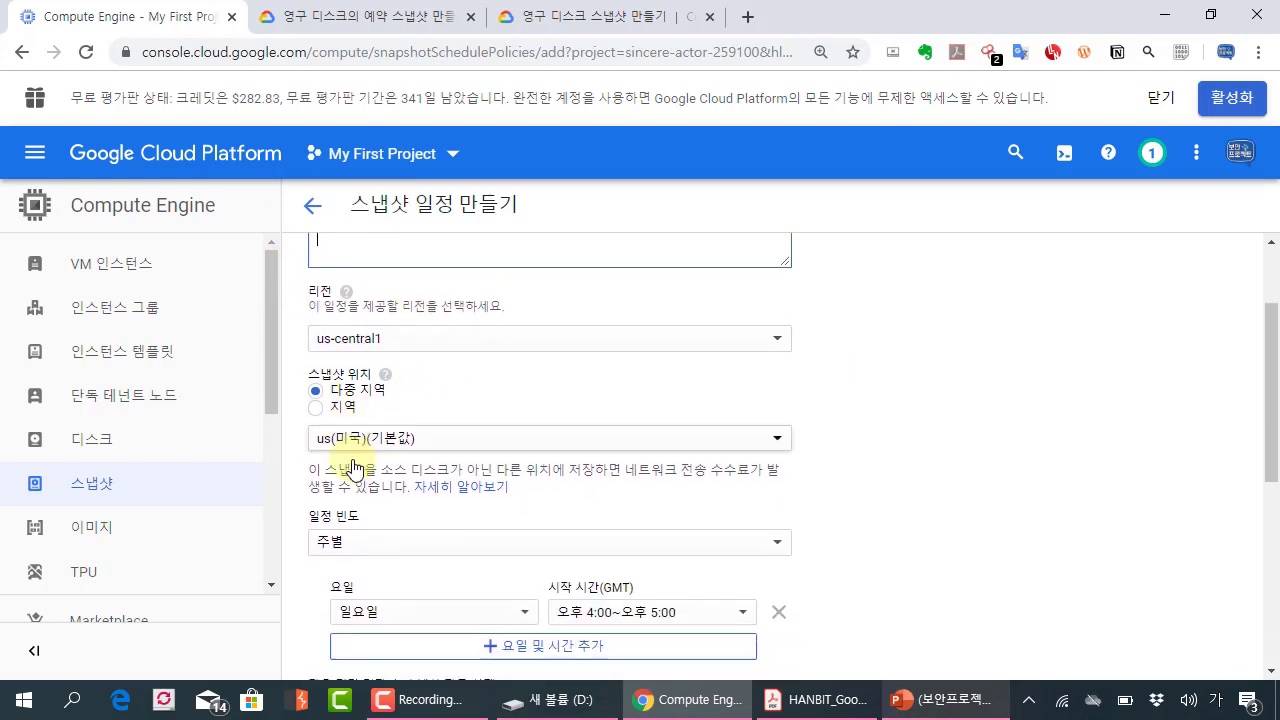
pyautogui.scroll(-1, 352, 468)
pyautogui.moveTo(280, 244); pyautogui.dragTo(800, 436)
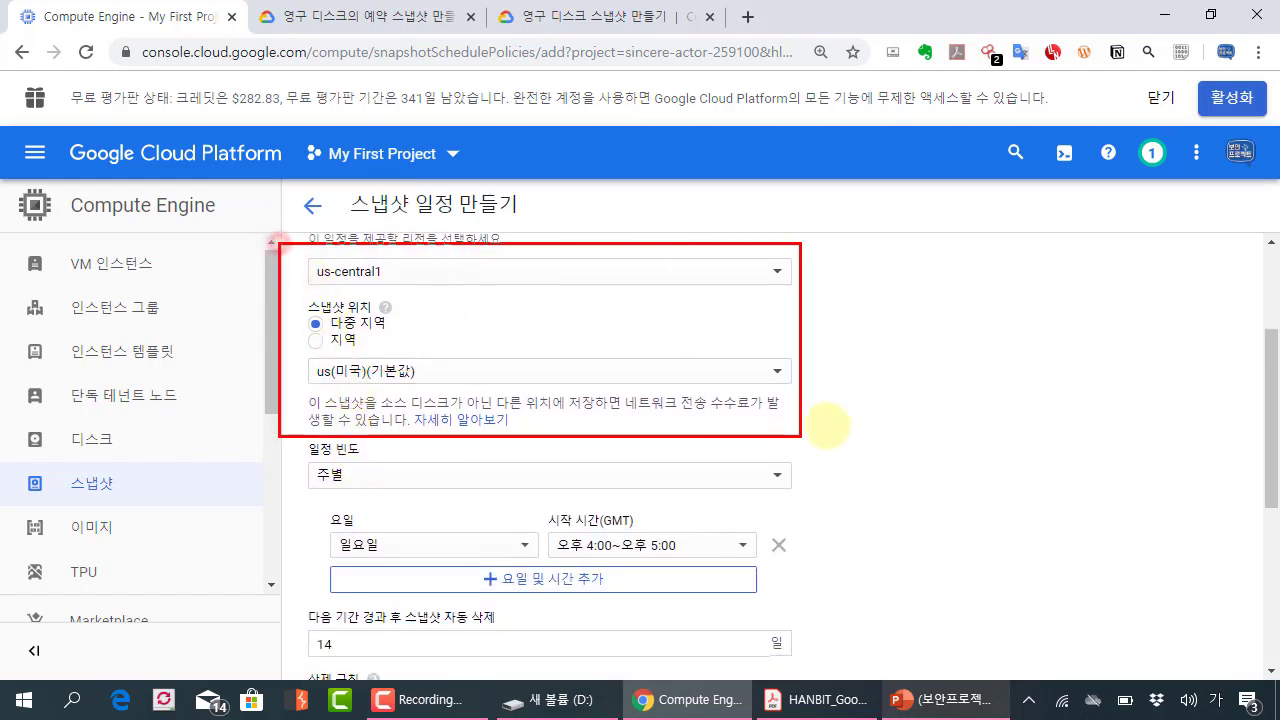
pyautogui.press('Escape')
# Check the remaining schedule settings, including the deletion rule, VSS option and snapshot labels, down to the create option.
pyautogui.scroll(-2, 340, 450)
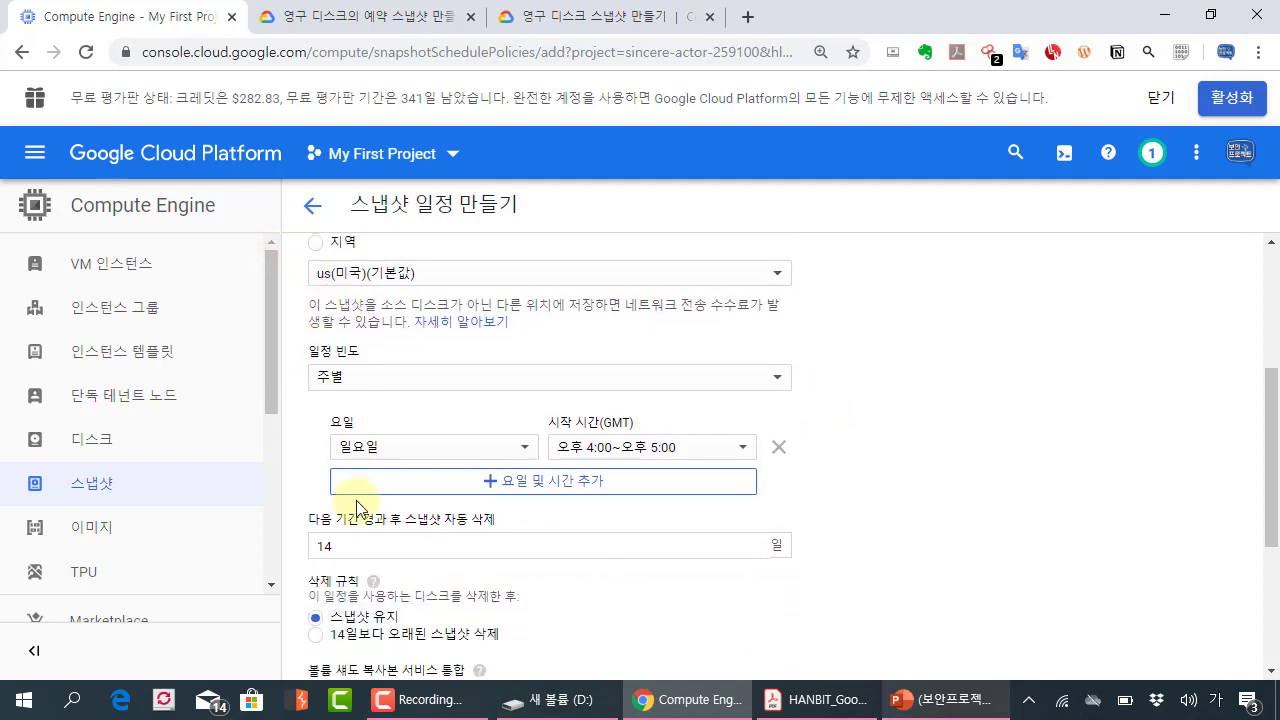
pyautogui.scroll(-2, 418, 463)
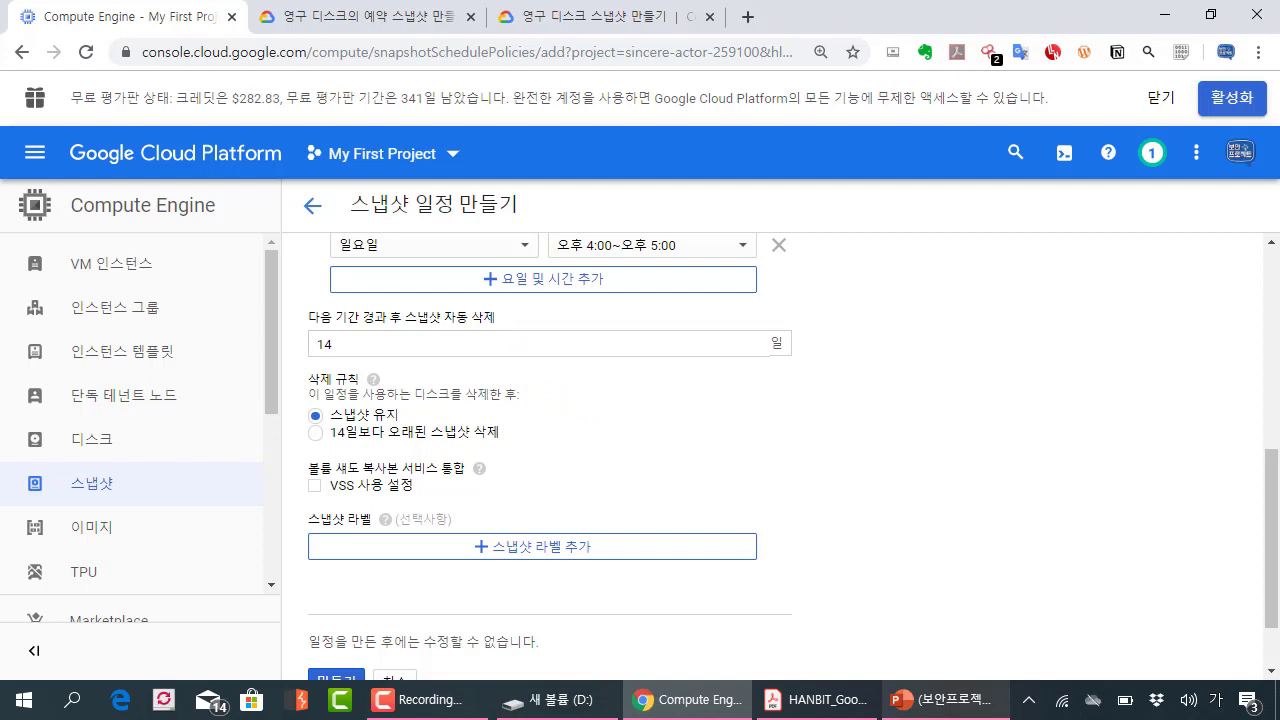
pyautogui.scroll(1, 851, 500)
pyautogui.click(905, 528)
pyautogui.scroll(-2, 908, 531)
pyautogui.scroll(2, 924, 432)
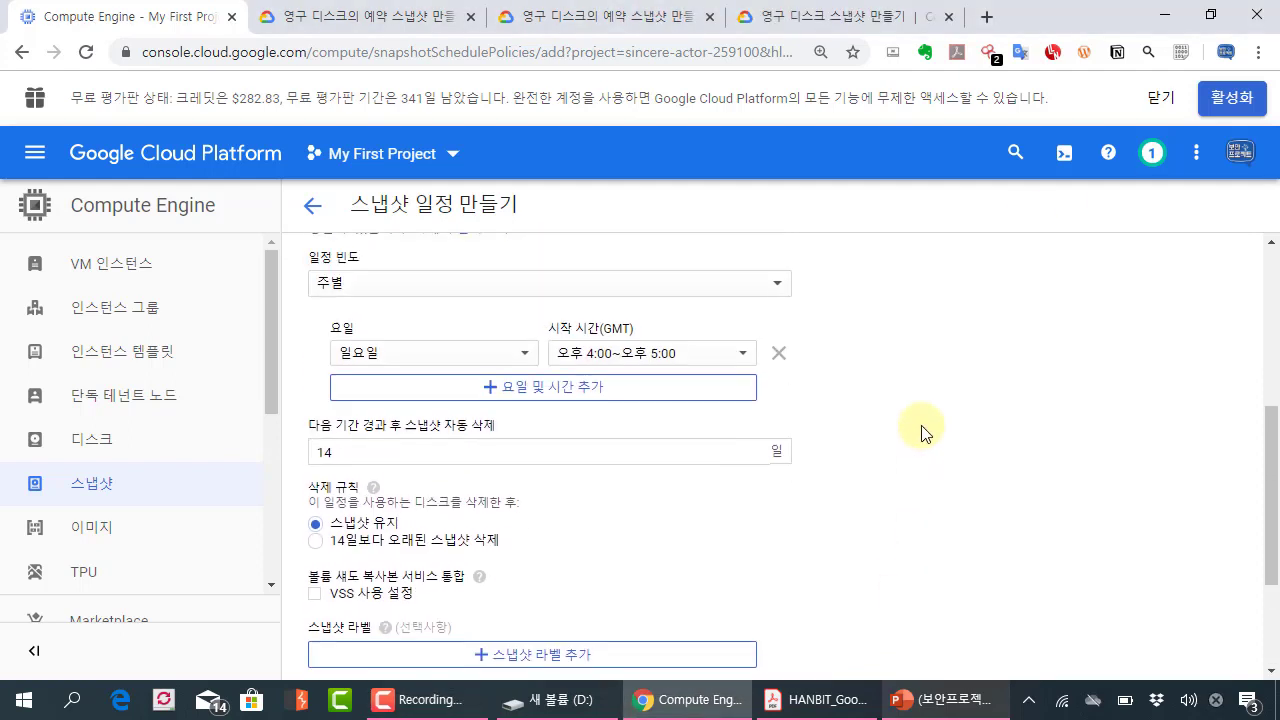
pyautogui.scroll(-2, 921, 432)
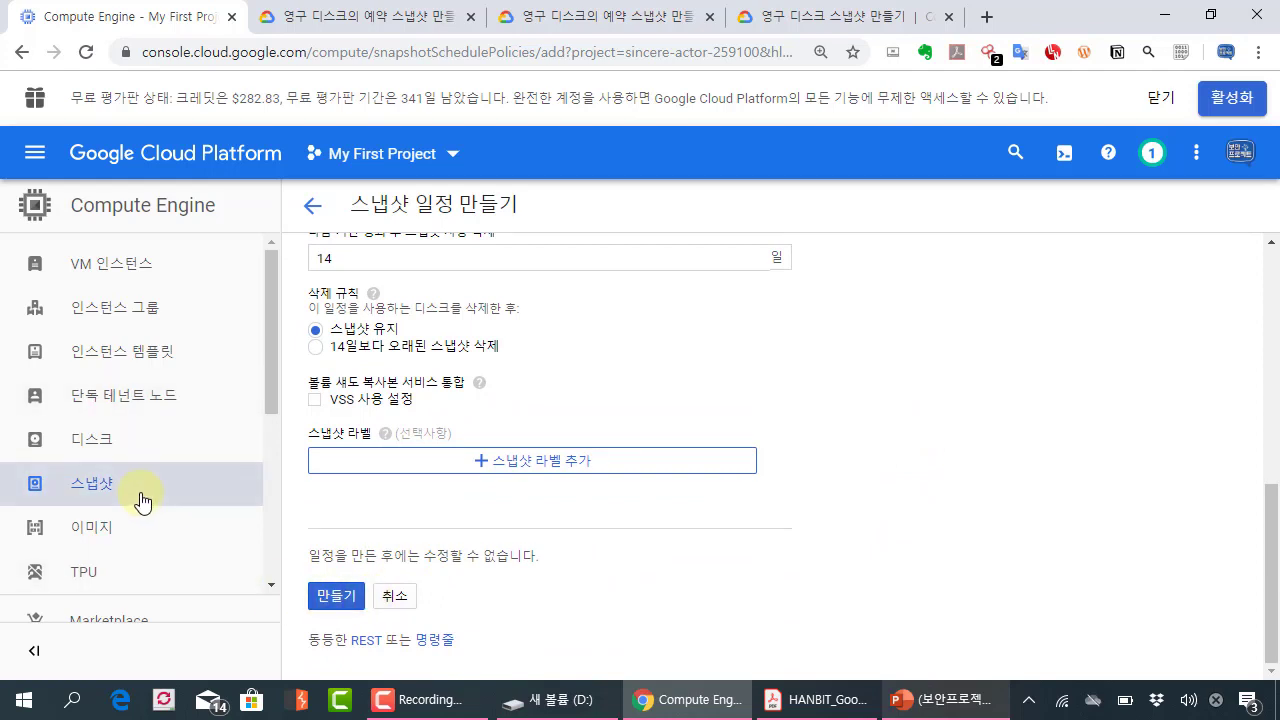
# Leave the schedule form without creating the schedule and view the list of existing snapshots.
pyautogui.click(88, 490)
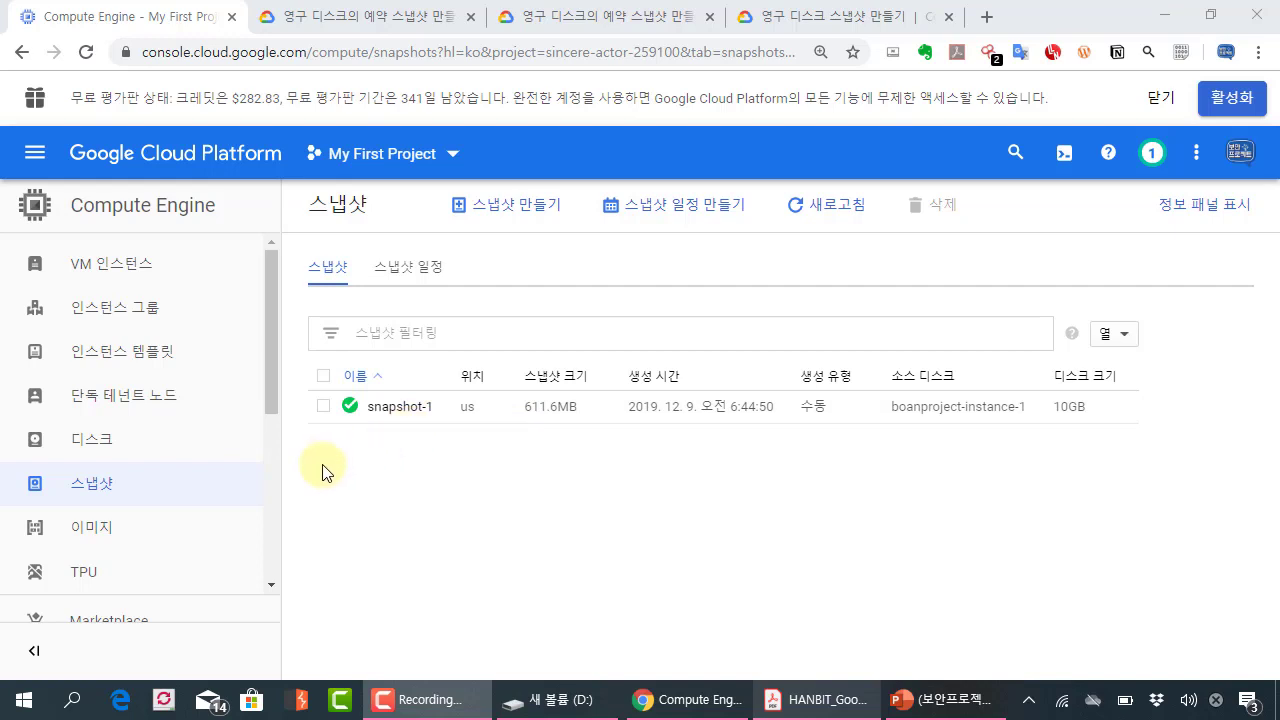
pyautogui.scroll(-2, 185, 445)
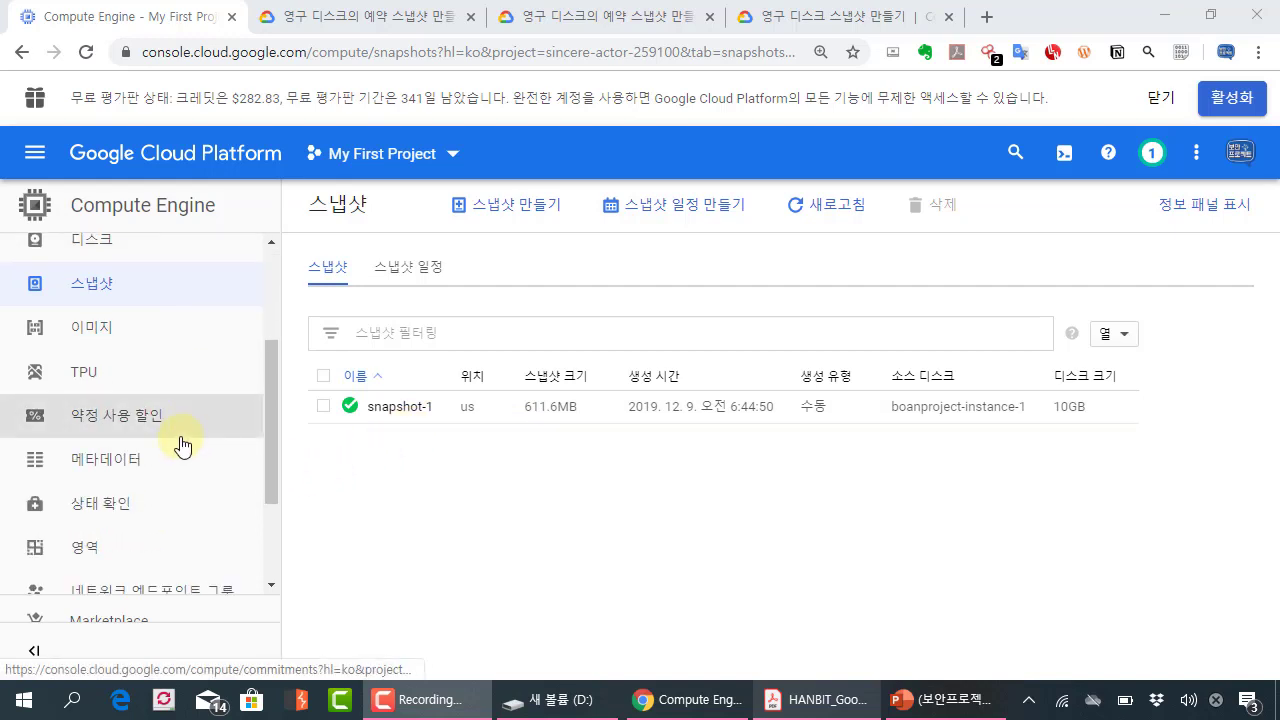
pyautogui.scroll(1, 183, 447)
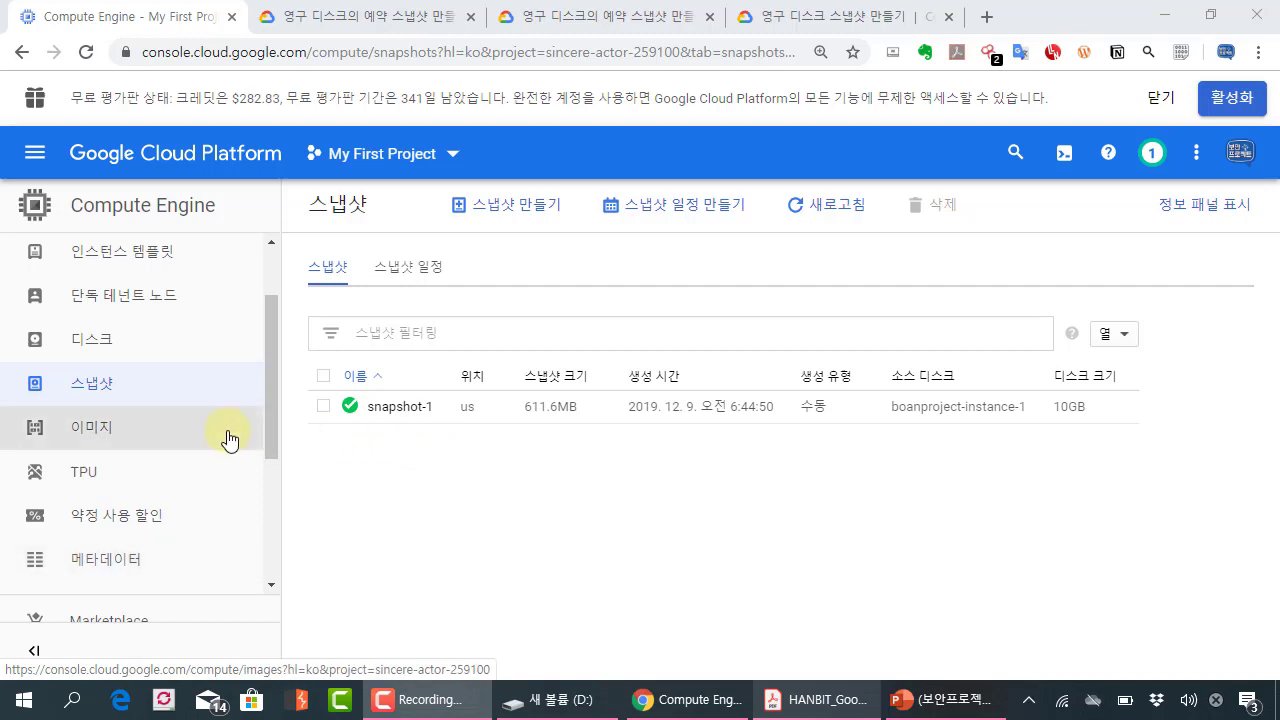
pyautogui.click(577, 465)
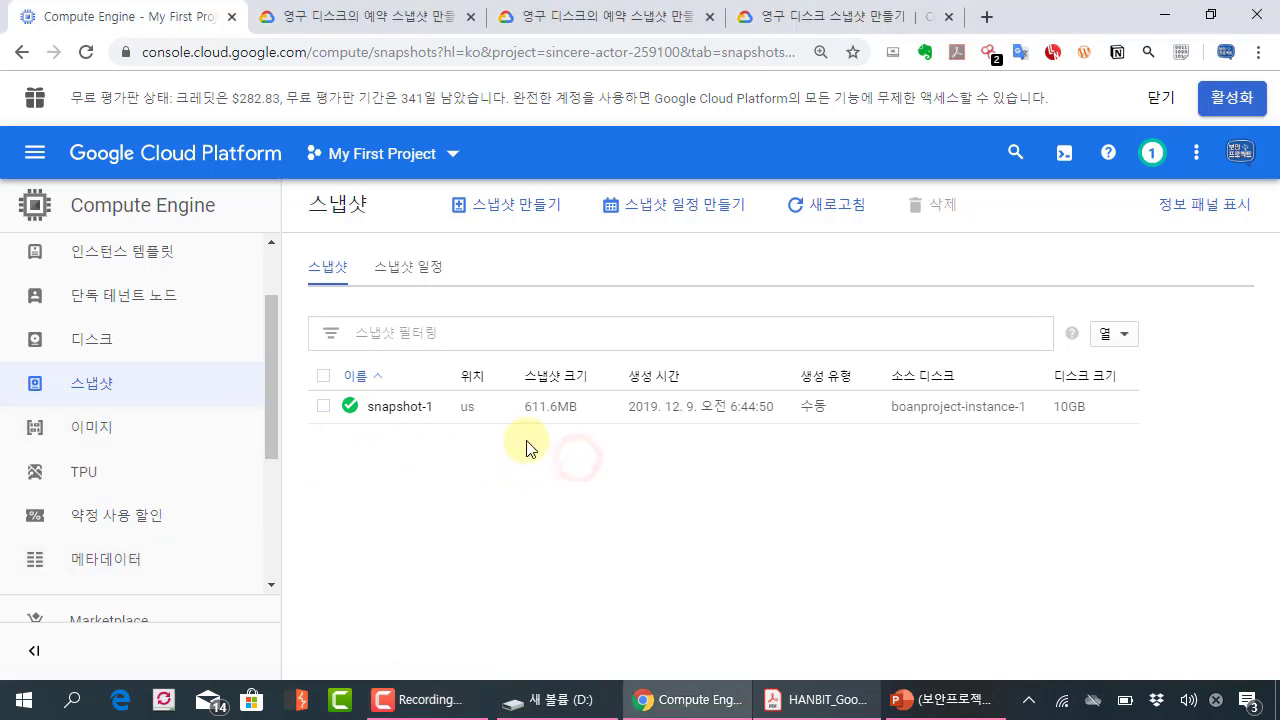